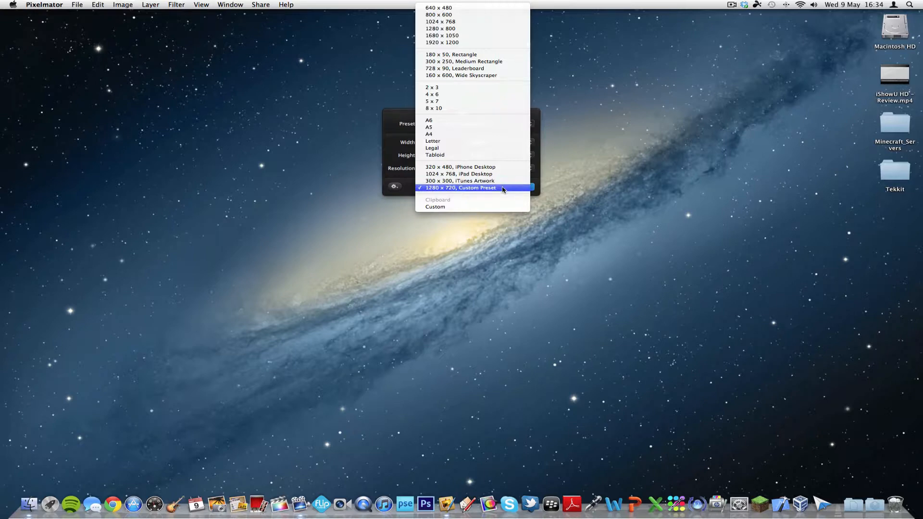
# Create a new 1280 × 720 pixel image at 72 pixels/inch from the custom preset and reposition its window
pyautogui.click(503, 188)
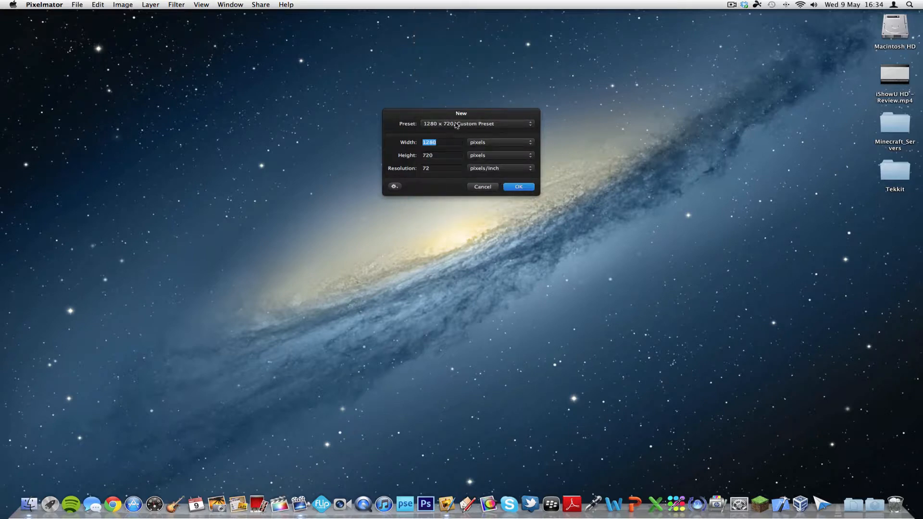
pyautogui.click(394, 187)
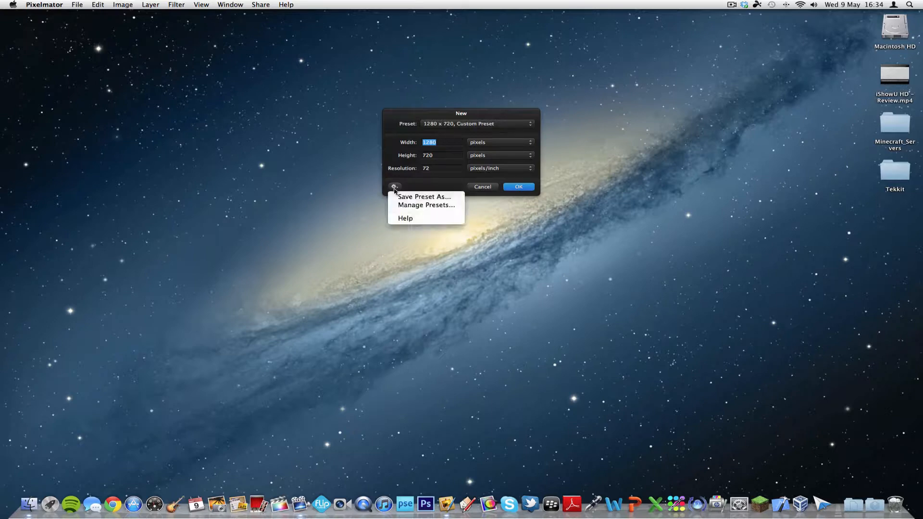
pyautogui.click(447, 182)
pyautogui.click(510, 187)
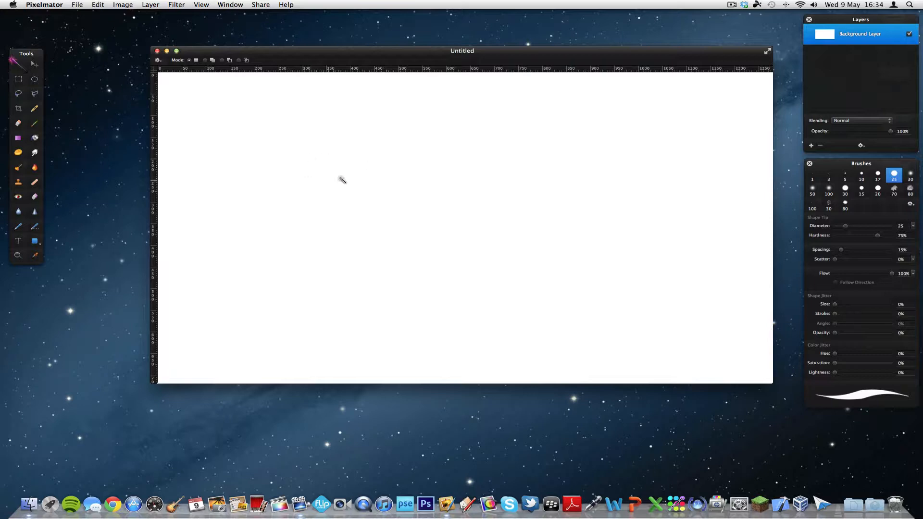
pyautogui.moveTo(458, 57); pyautogui.dragTo(416, 60)
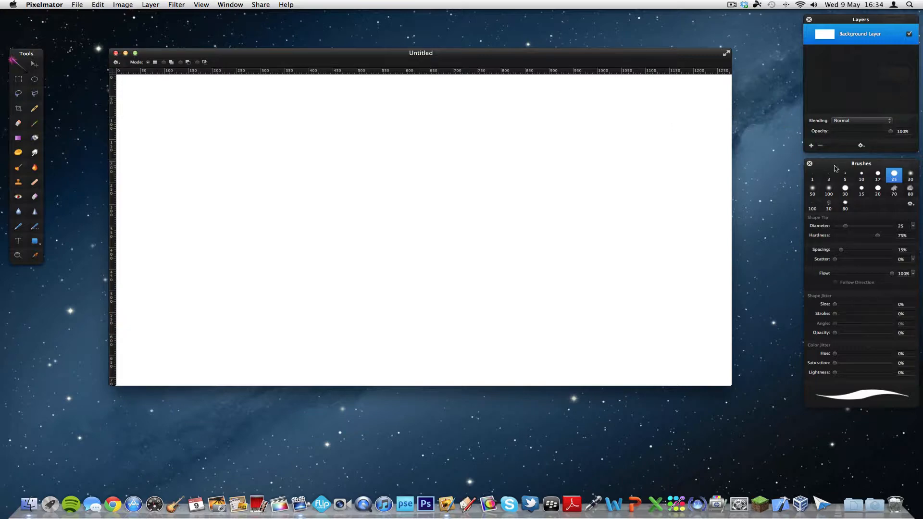
# Hide the Layers and Brushes palettes and show both again
pyautogui.click(809, 20)
pyautogui.click(810, 164)
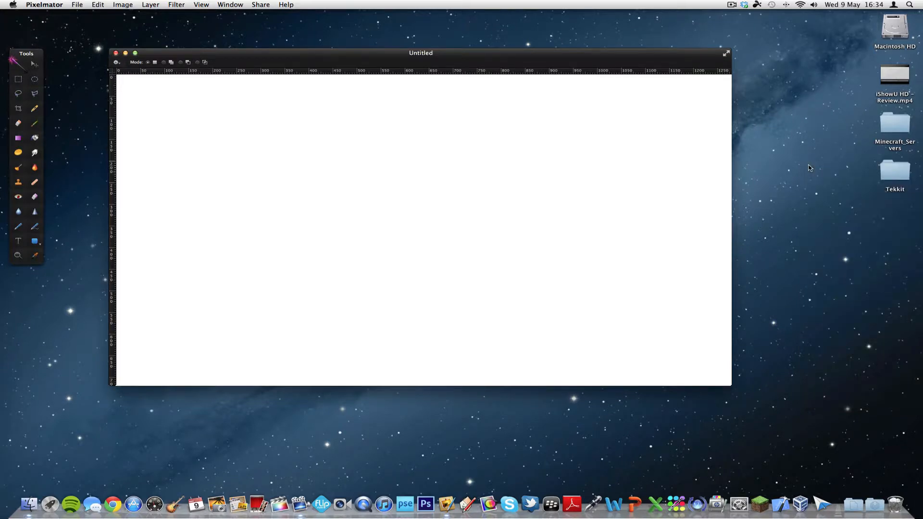
pyautogui.click(198, 4)
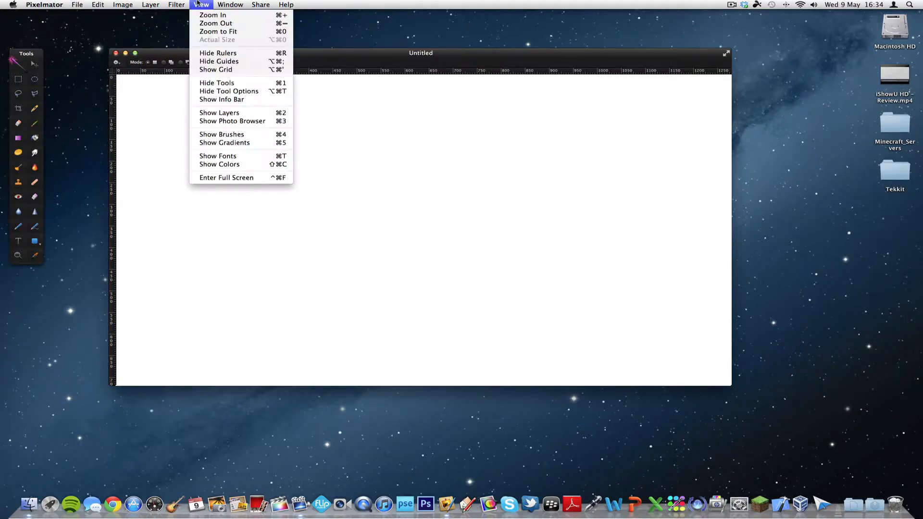
pyautogui.click(260, 114)
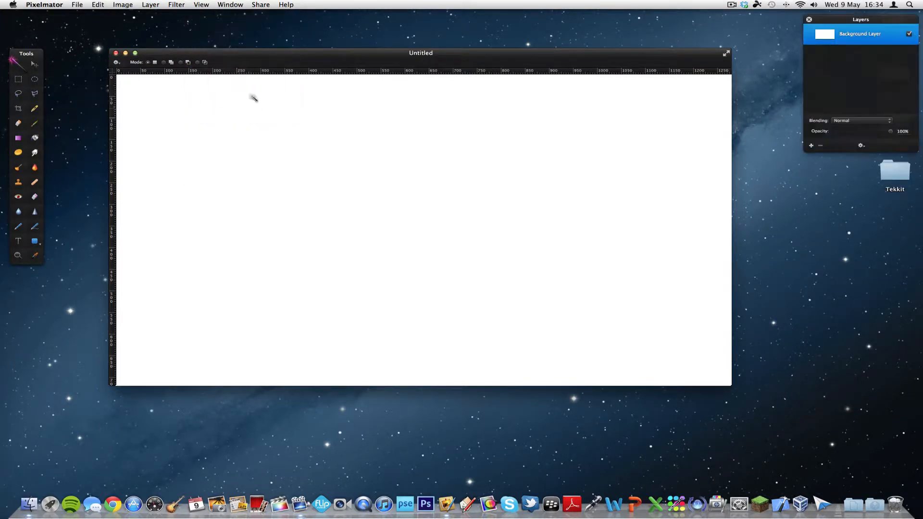
pyautogui.click(194, 4)
pyautogui.click(246, 135)
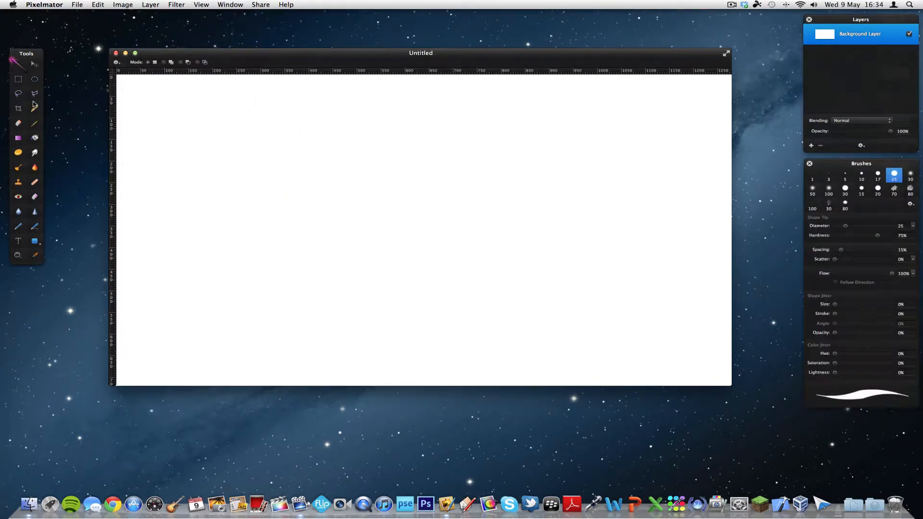
# Look through the shape variants, the Zoom and Eyedropper tools, and the Magic Wand tool's options
pyautogui.moveTo(27, 54)
pyautogui.mouseDown()
pyautogui.moveTo(42, 57)
pyautogui.moveTo(29, 56)
pyautogui.mouseUp()
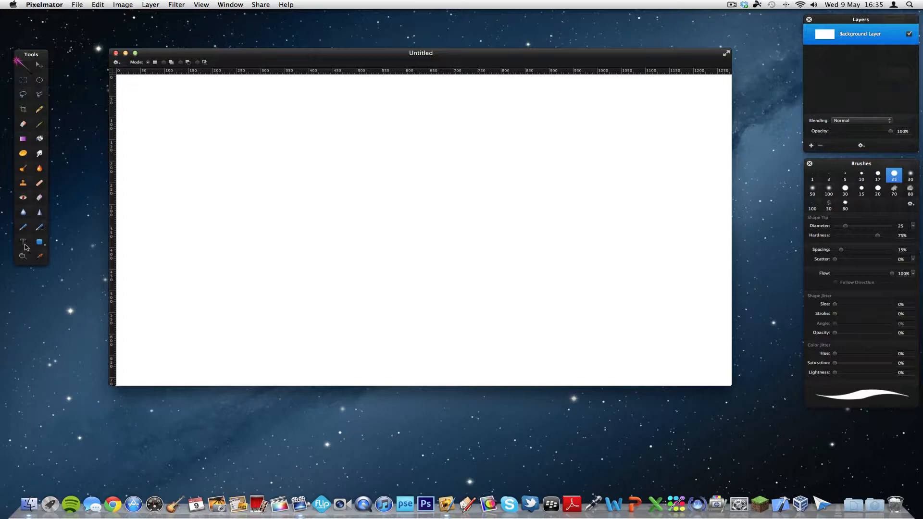
pyautogui.click(40, 242)
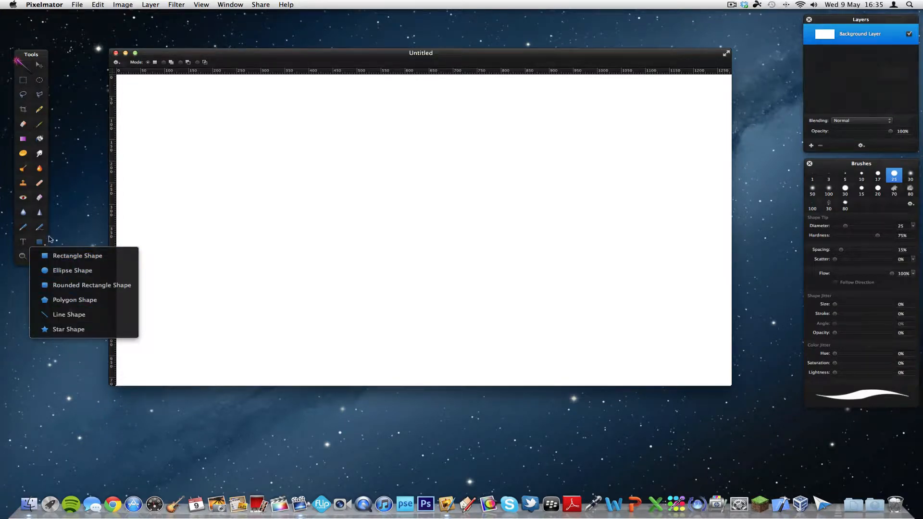
pyautogui.click(23, 256)
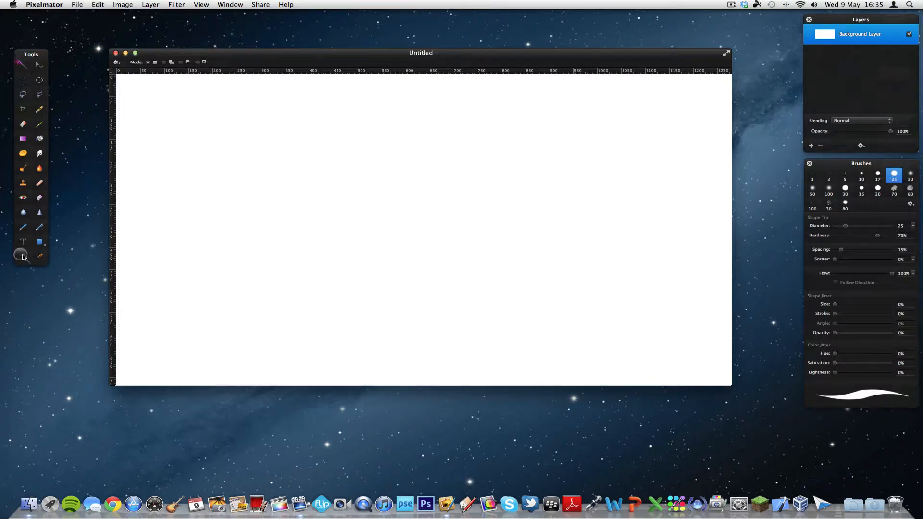
pyautogui.click(42, 258)
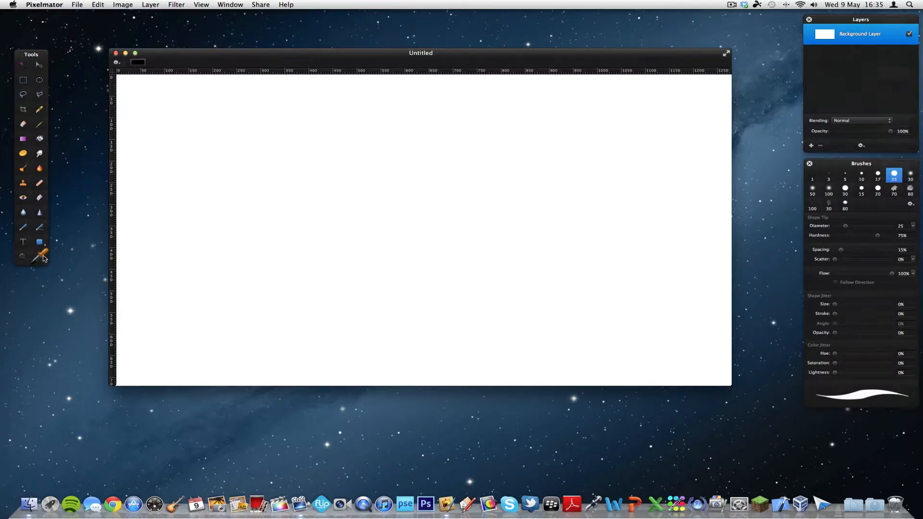
pyautogui.click(25, 68)
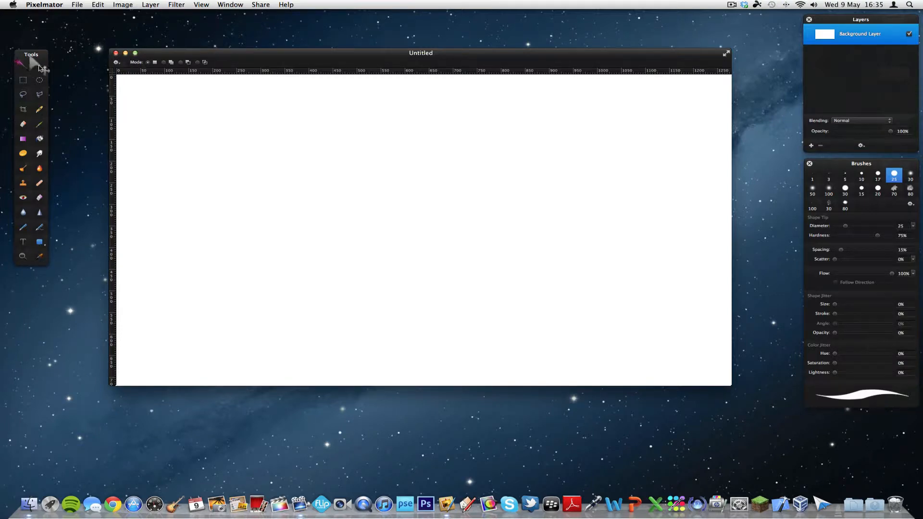
pyautogui.click(24, 81)
pyautogui.click(22, 64)
pyautogui.click(116, 63)
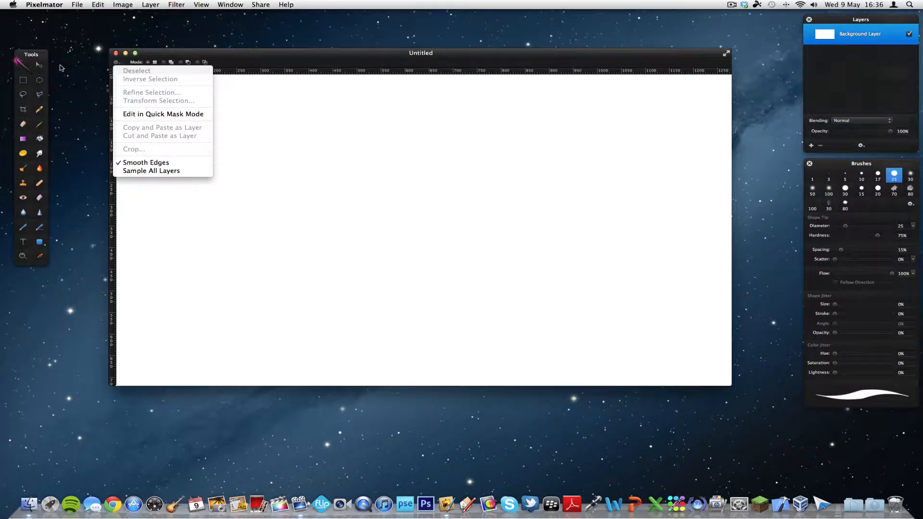
# Activate the Move tool and view its options and the Place a Guide settings without adding a guide
pyautogui.click(40, 67)
pyautogui.click(40, 67)
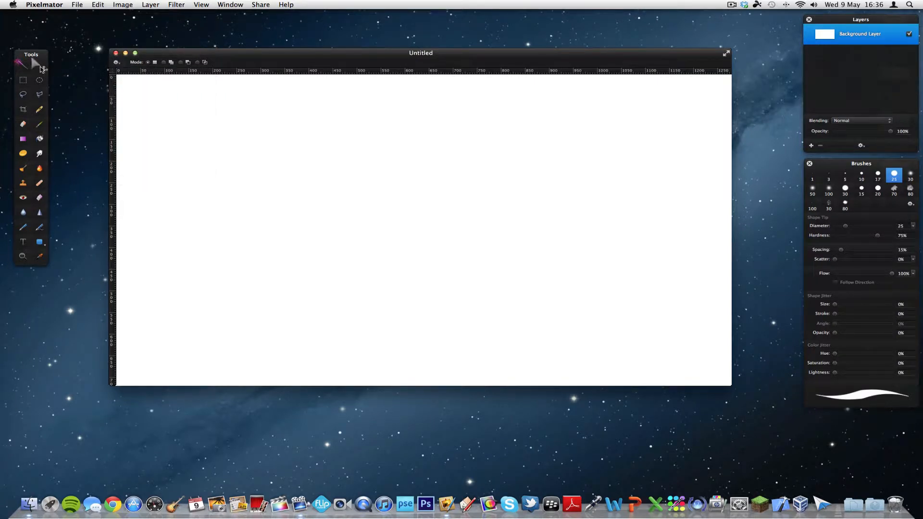
pyautogui.click(117, 64)
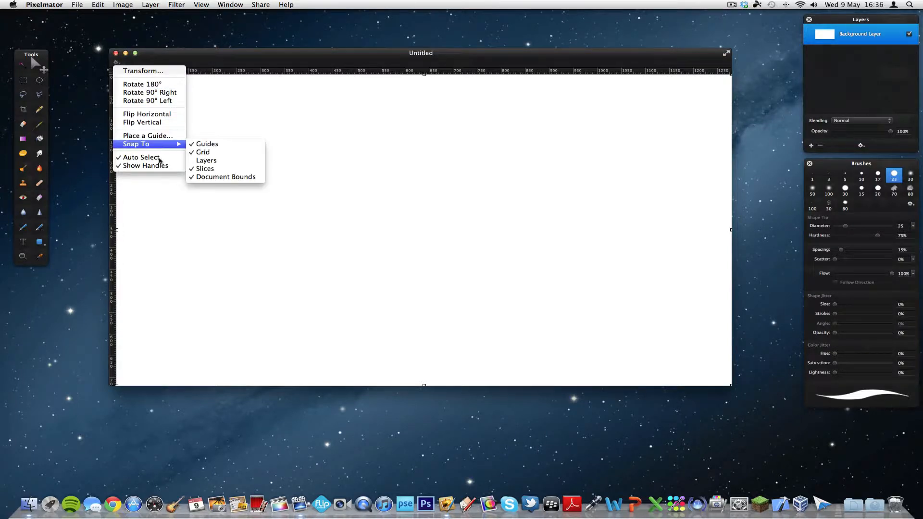
pyautogui.click(159, 138)
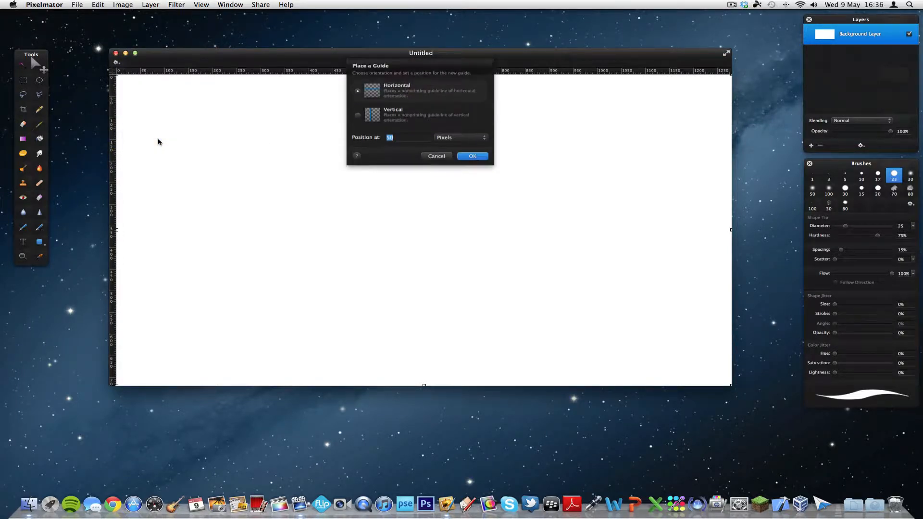
pyautogui.click(424, 156)
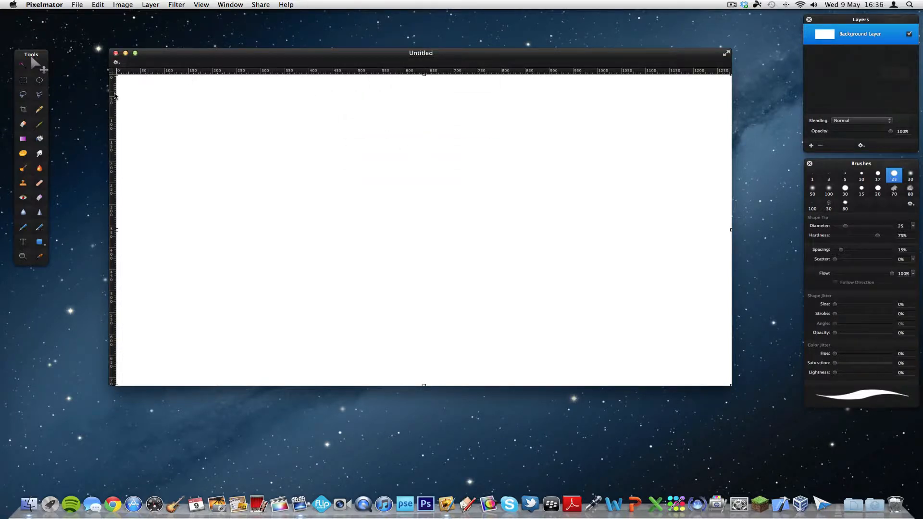
# Pull out a vertical guide at about 250 px and a horizontal guide near the canvas's upper edge, and remove both
pyautogui.moveTo(114, 108); pyautogui.dragTo(239, 118)
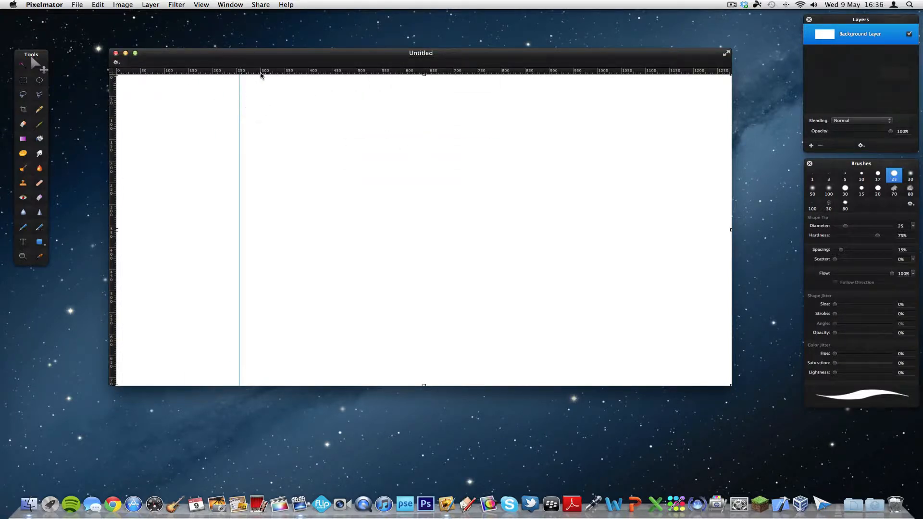
pyautogui.moveTo(262, 72)
pyautogui.mouseDown()
pyautogui.moveTo(267, 150)
pyautogui.moveTo(264, 76)
pyautogui.mouseUp()
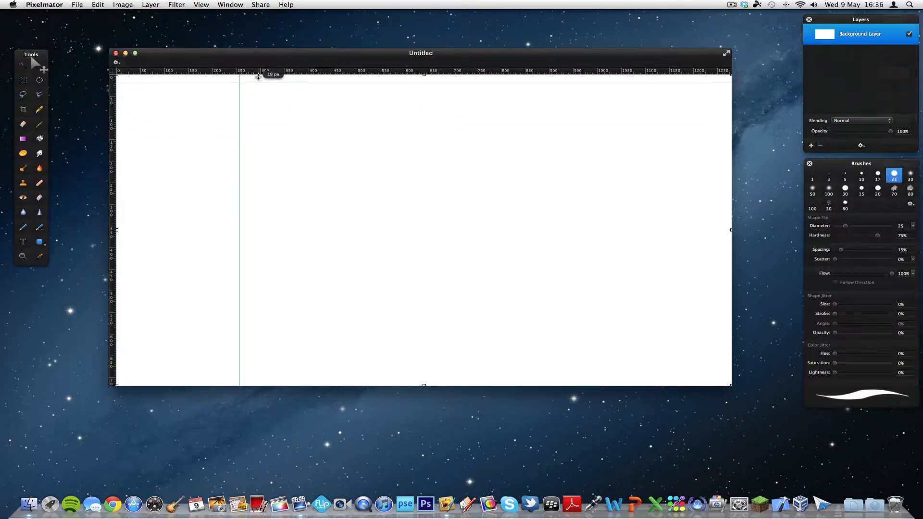
pyautogui.moveTo(241, 107); pyautogui.dragTo(112, 103)
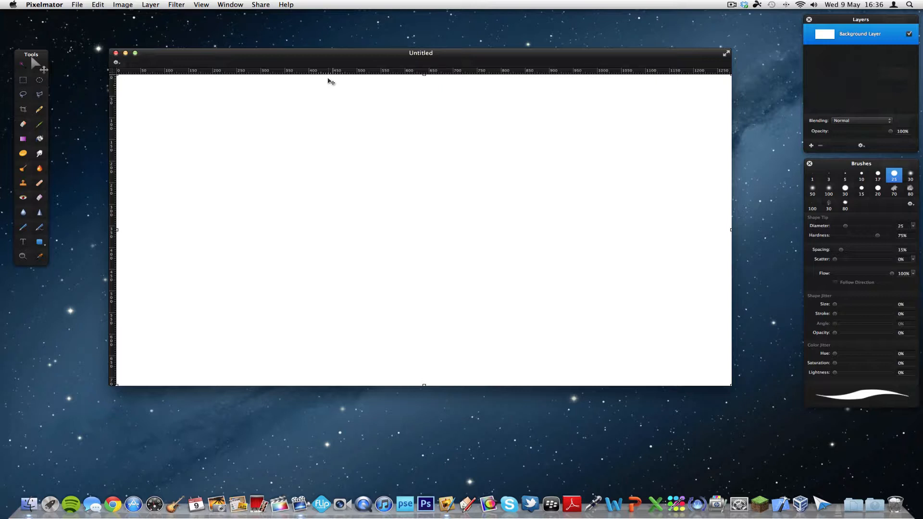
pyautogui.click(118, 63)
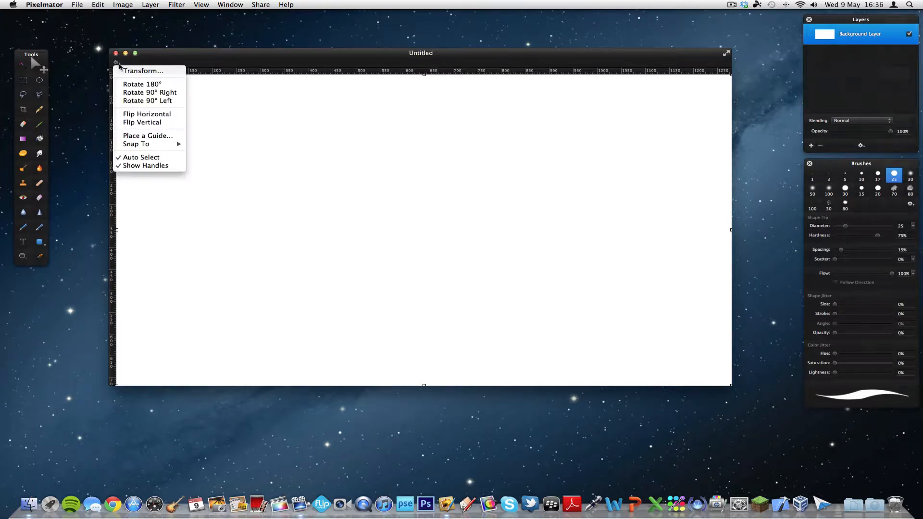
pyautogui.click(119, 65)
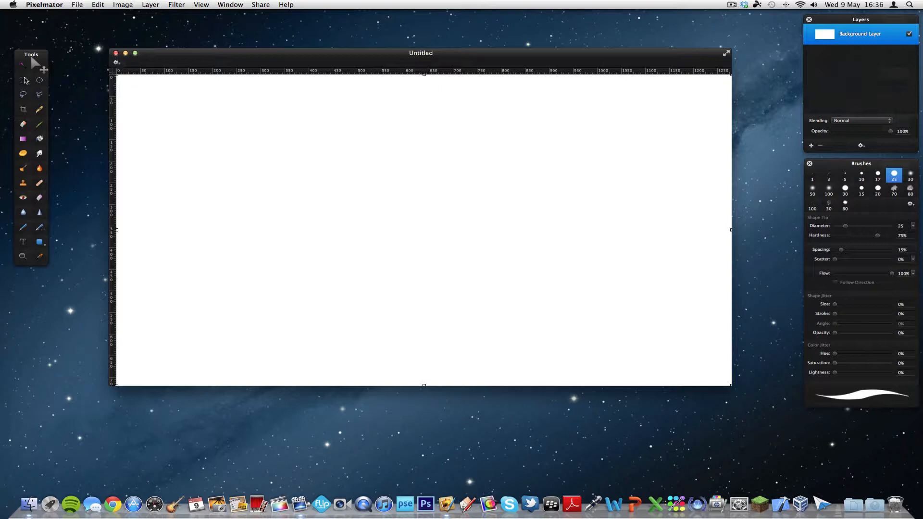
# Activate the Brush tool, browse the Nature and Grunge brush collections, and return to the Default collection
pyautogui.click(40, 124)
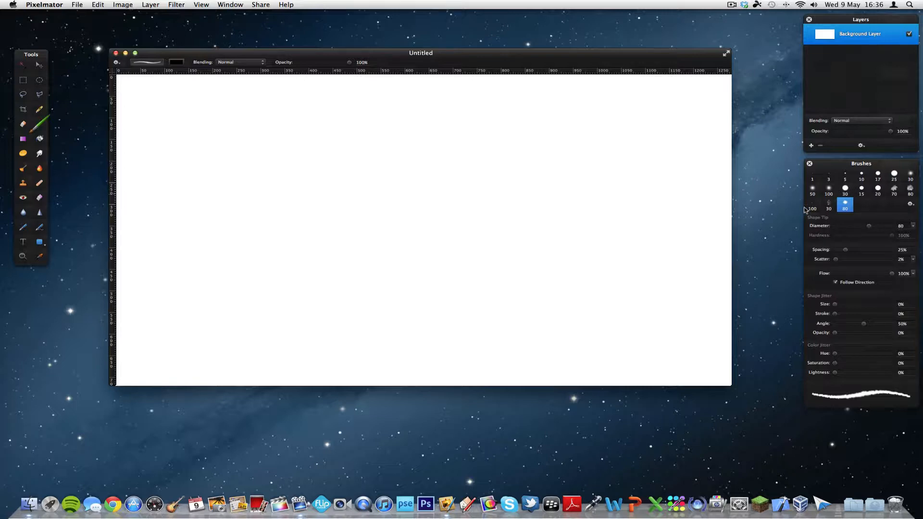
pyautogui.click(910, 203)
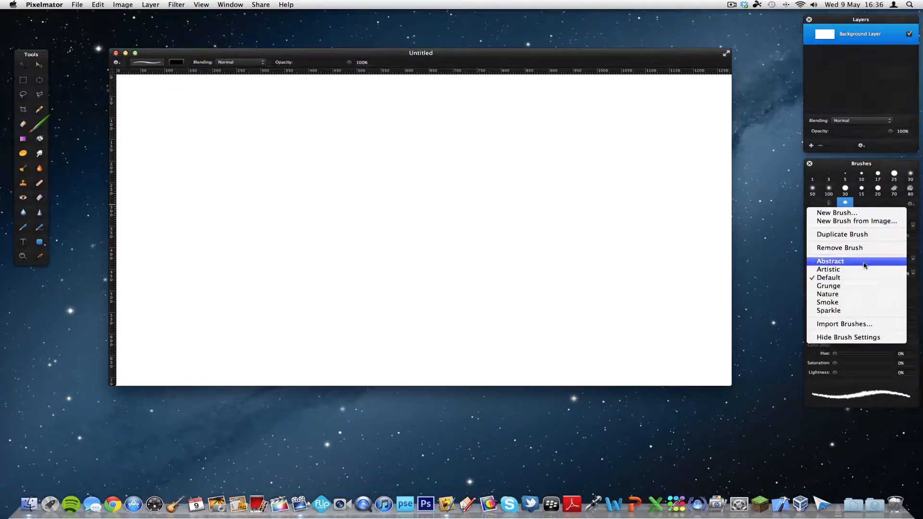
pyautogui.click(859, 293)
pyautogui.click(910, 204)
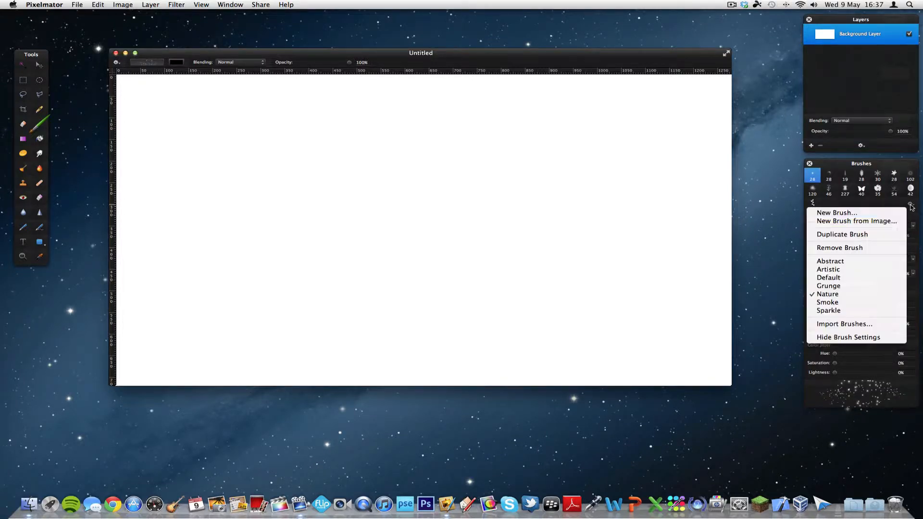
pyautogui.click(858, 286)
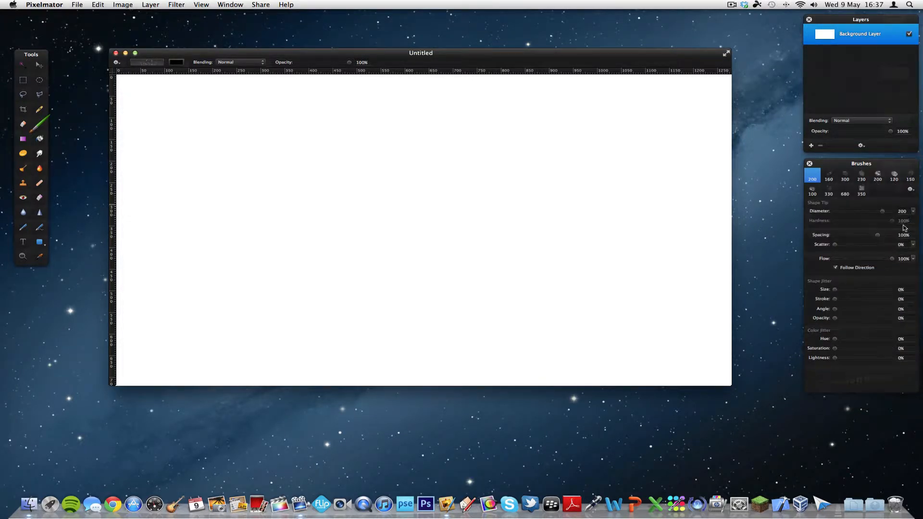
pyautogui.click(911, 190)
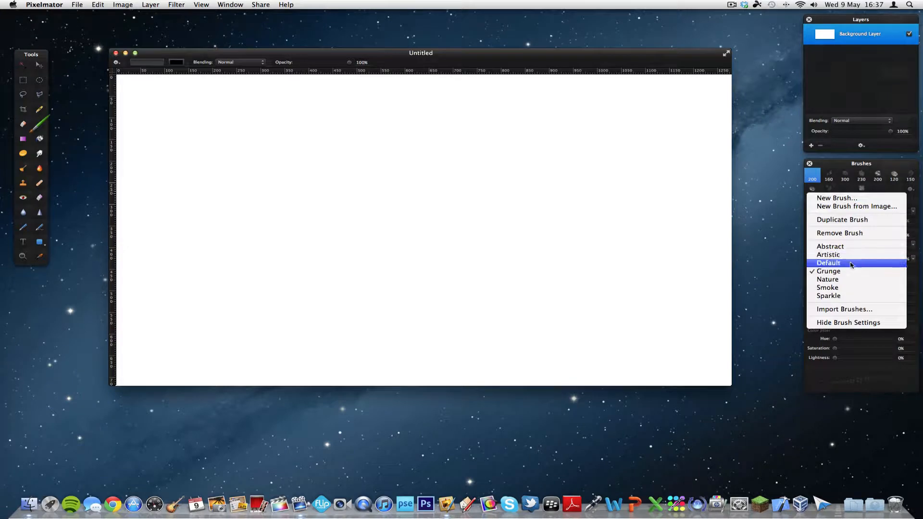
pyautogui.click(850, 265)
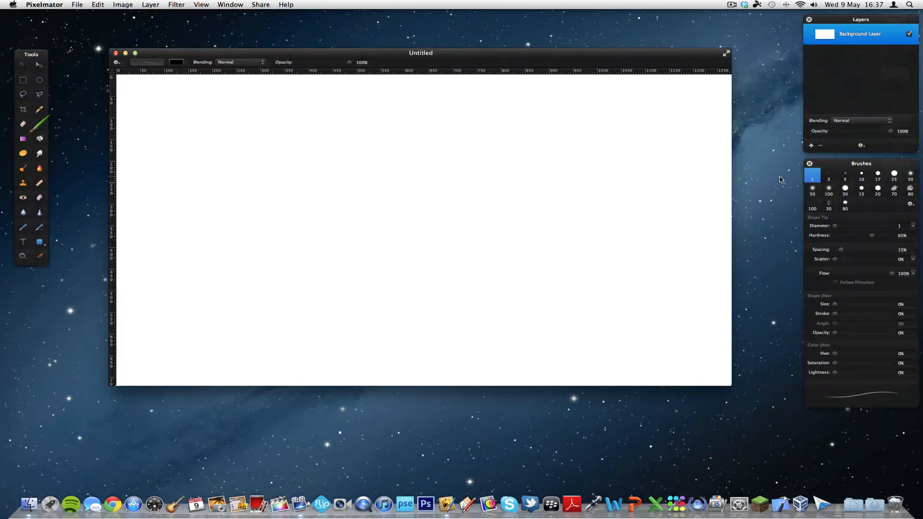
# Activate the Gradient tool and add three extra color stops to the purple linear gradient
pyautogui.click(23, 140)
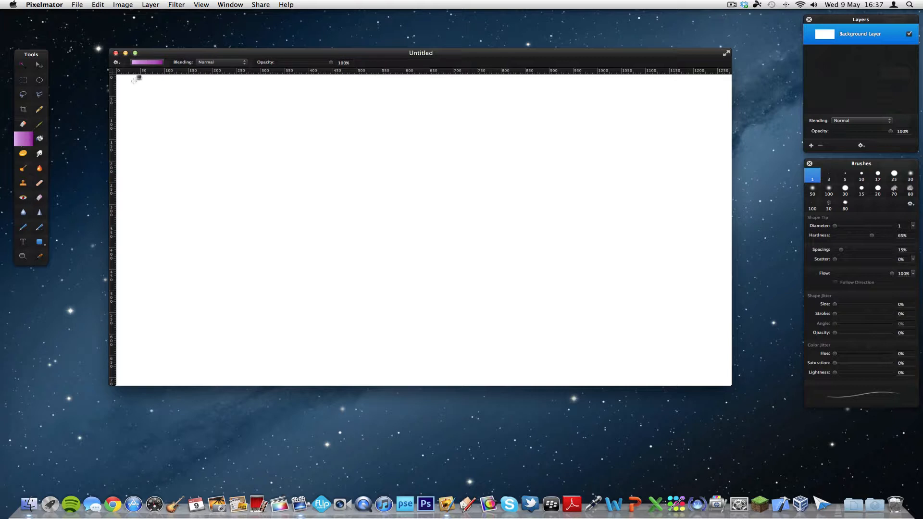
pyautogui.click(145, 62)
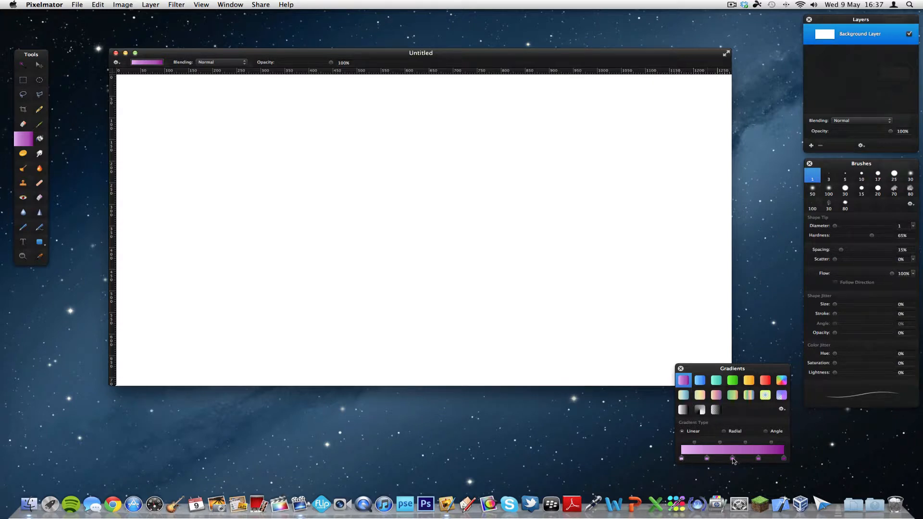
pyautogui.click(697, 459)
pyautogui.click(722, 459)
pyautogui.click(750, 460)
# Open the color picker for the gradient's first stop and browse the color sliders plus the Developer and Apple palettes
pyautogui.doubleClick(682, 459)
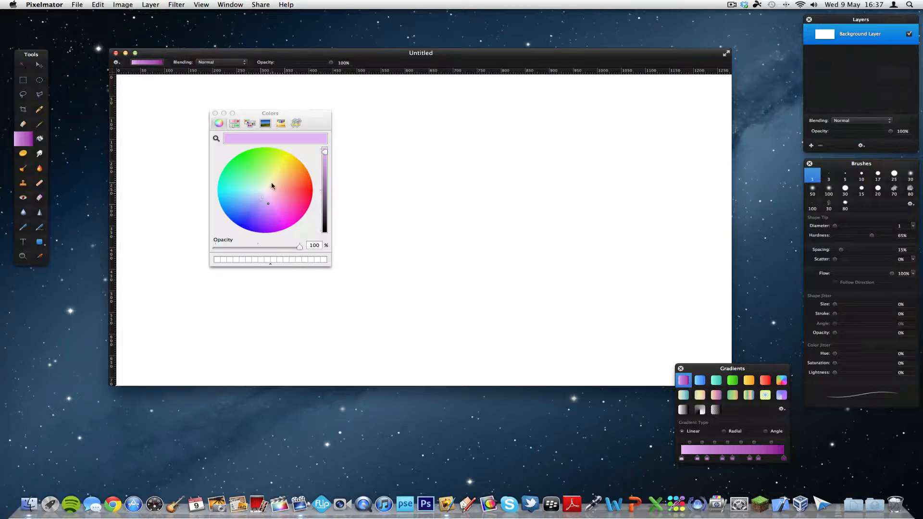
pyautogui.click(292, 116)
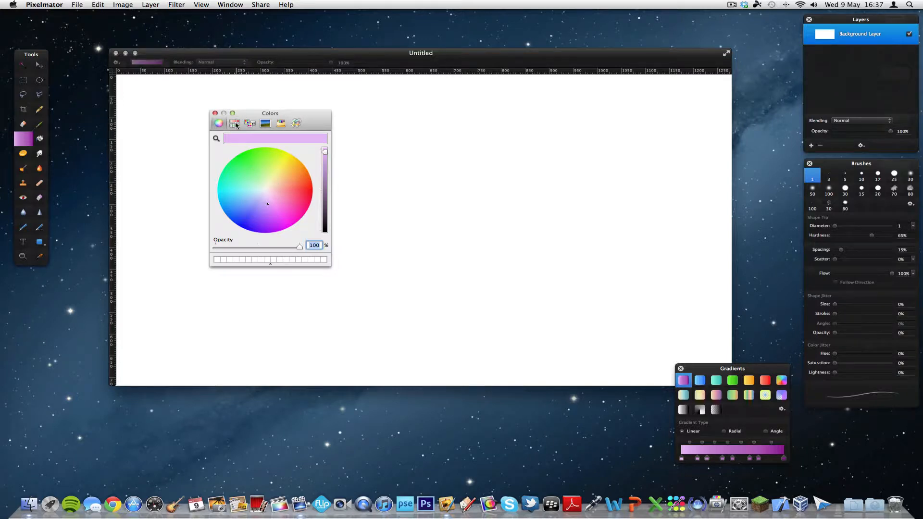
pyautogui.click(235, 124)
pyautogui.click(250, 124)
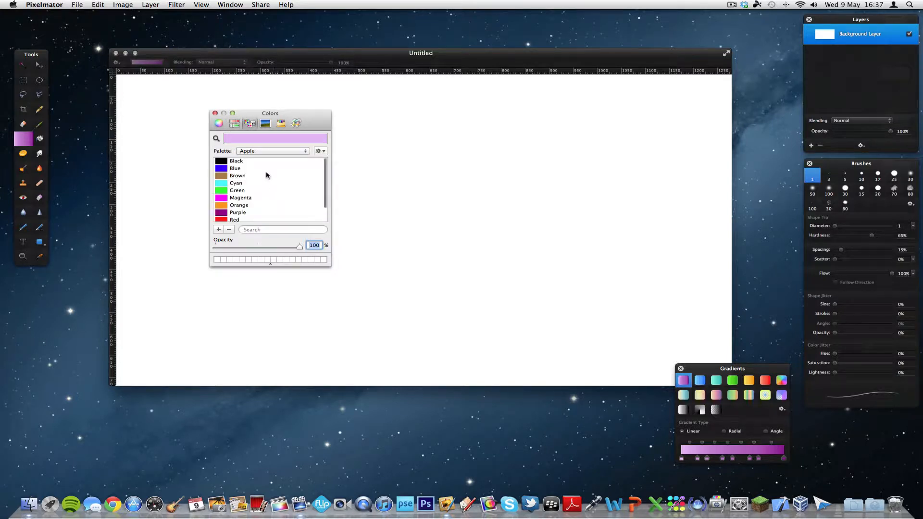
pyautogui.click(267, 151)
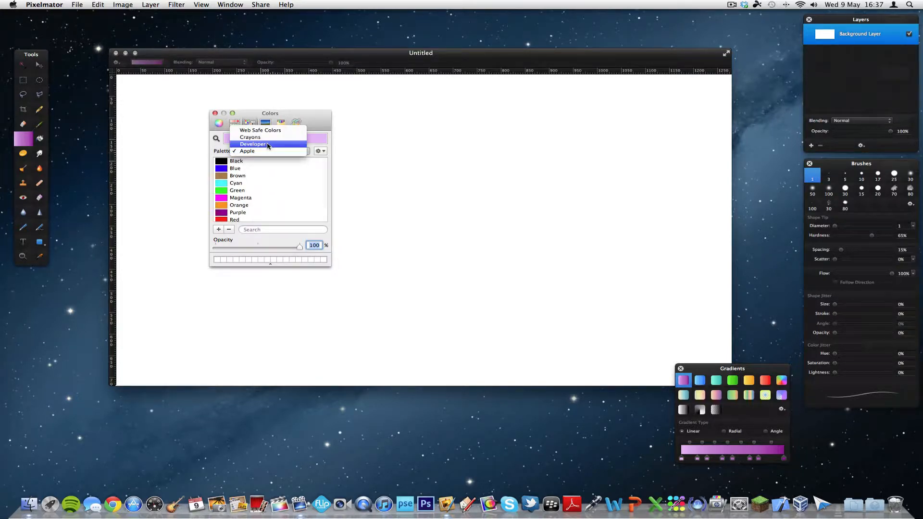
pyautogui.click(268, 144)
pyautogui.scroll(-4, 248, 183)
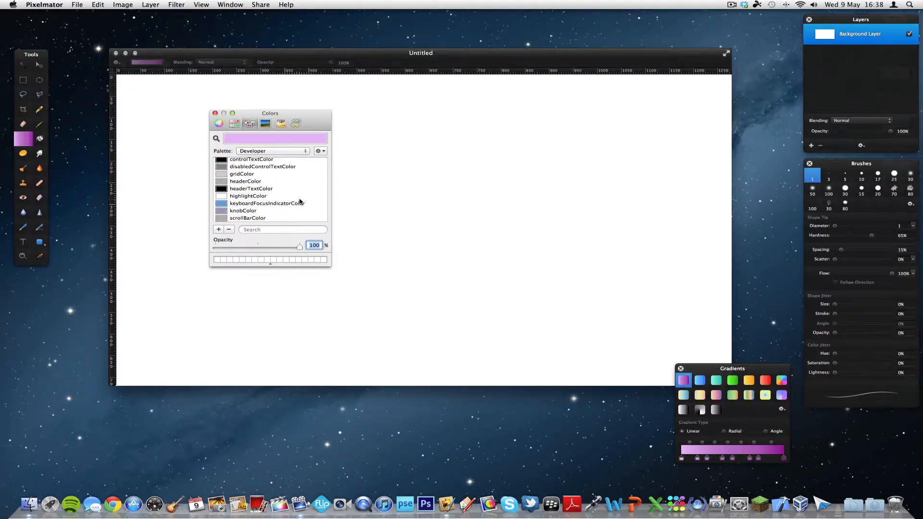
pyautogui.scroll(-5, 300, 202)
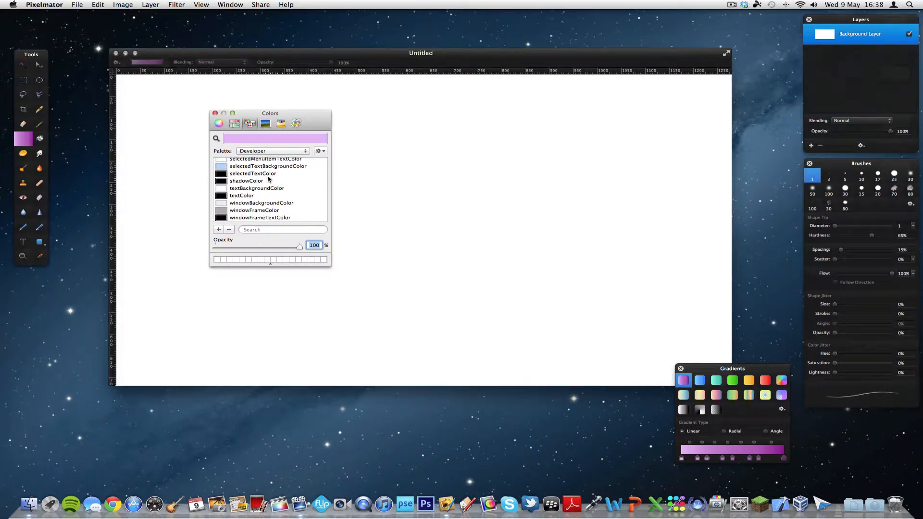
pyautogui.click(270, 152)
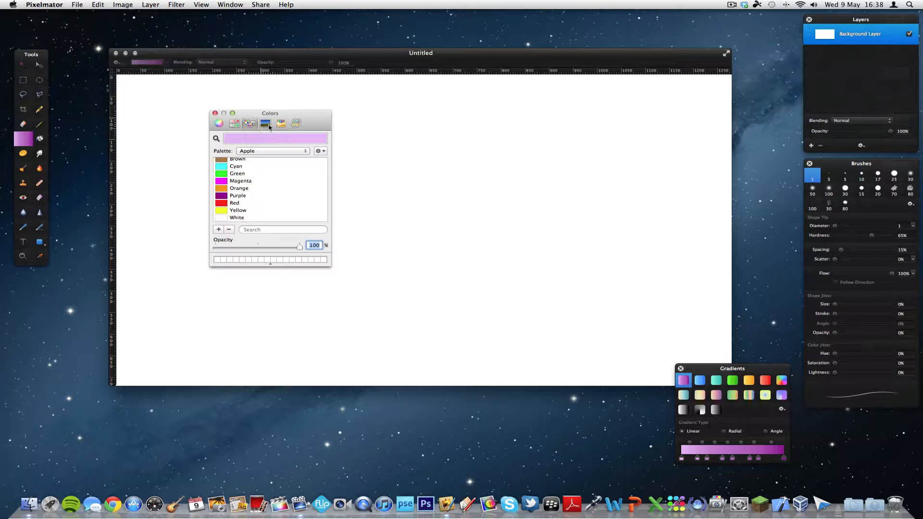
# Set the gradient's first stop to pale blue from the Spectrum image and view the image palette's options
pyautogui.click(266, 126)
pyautogui.moveTo(269, 181); pyautogui.dragTo(229, 196)
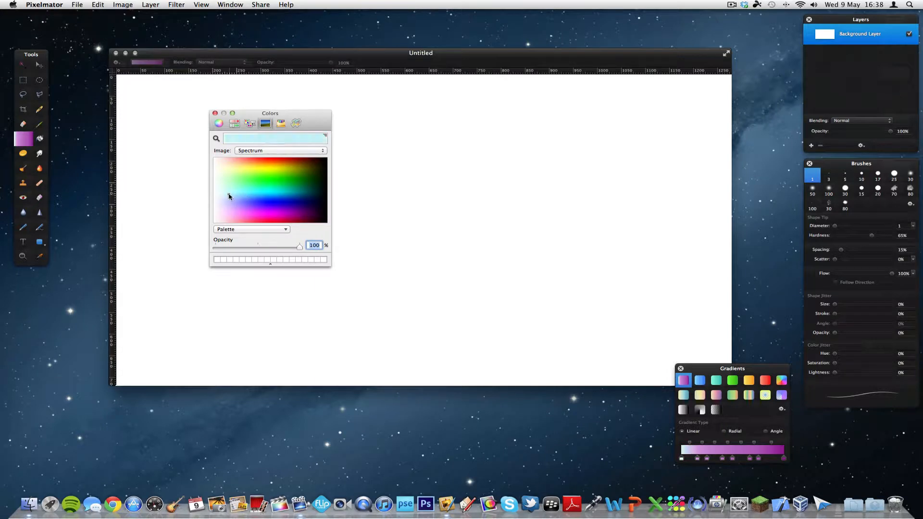
pyautogui.click(266, 230)
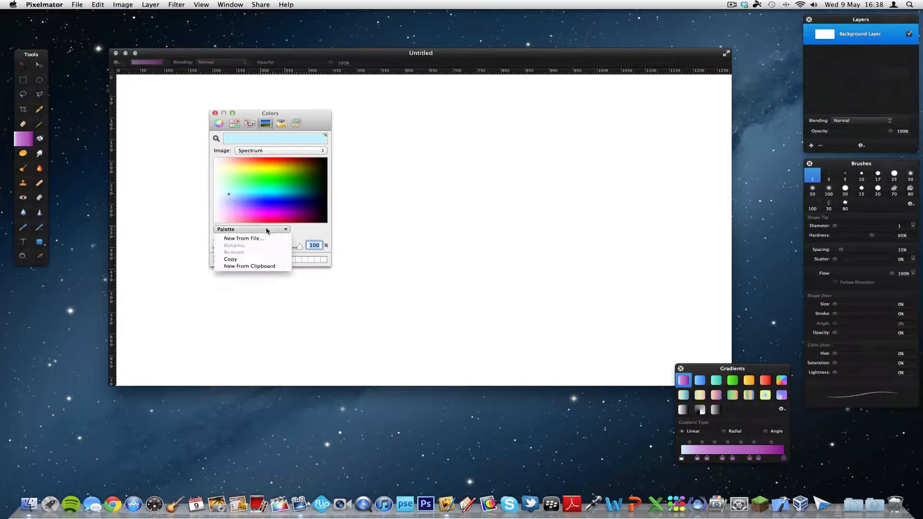
pyautogui.click(267, 230)
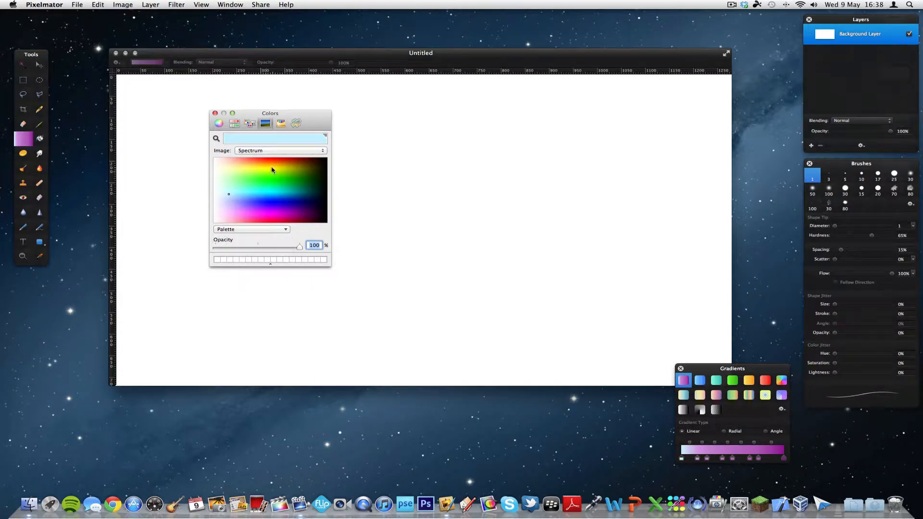
# Try the Snow, Steel and Licorice crayon colors on the gradient's first stop
pyautogui.click(281, 123)
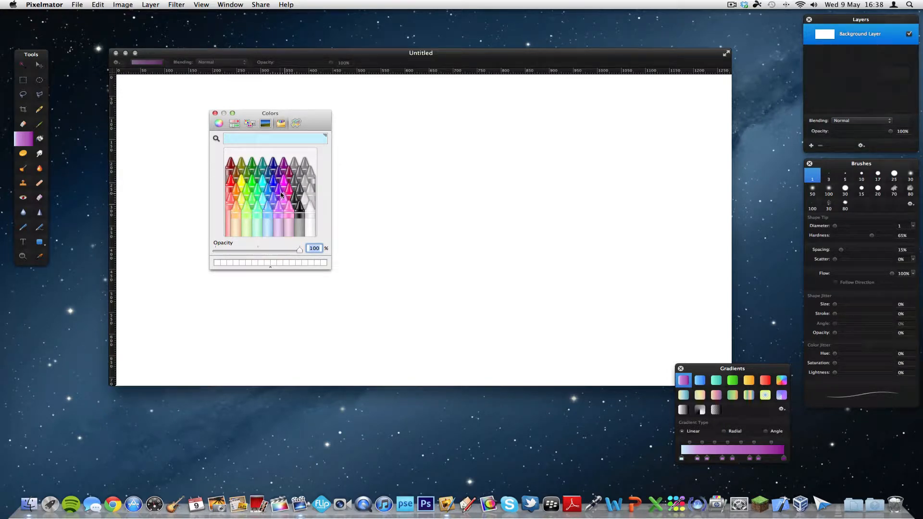
pyautogui.click(297, 212)
pyautogui.click(308, 224)
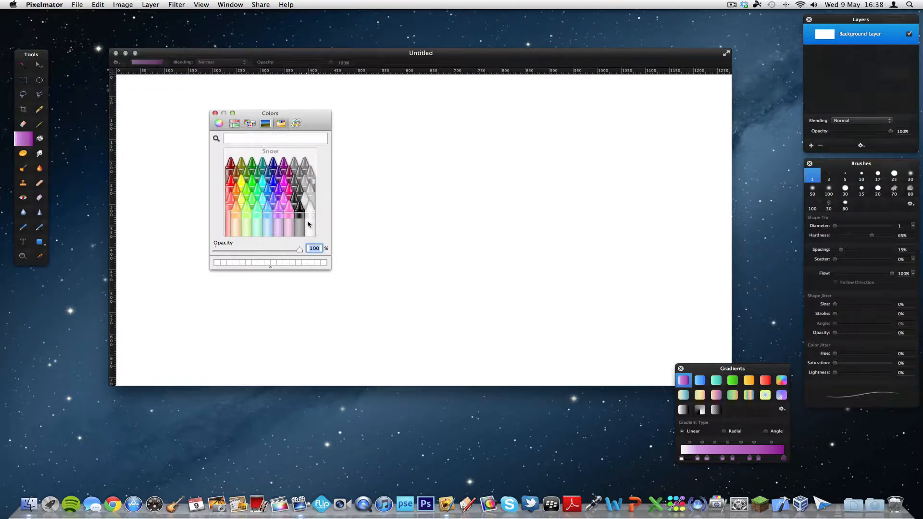
pyautogui.click(299, 174)
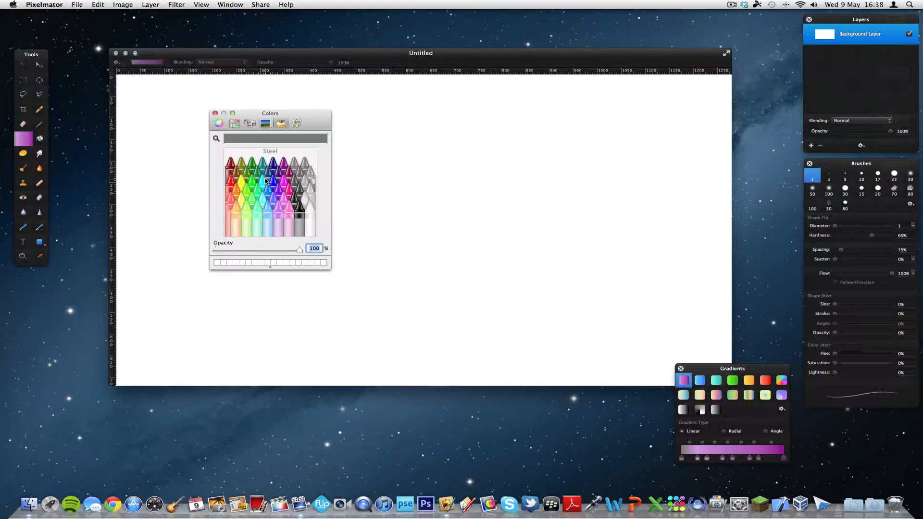
pyautogui.click(301, 217)
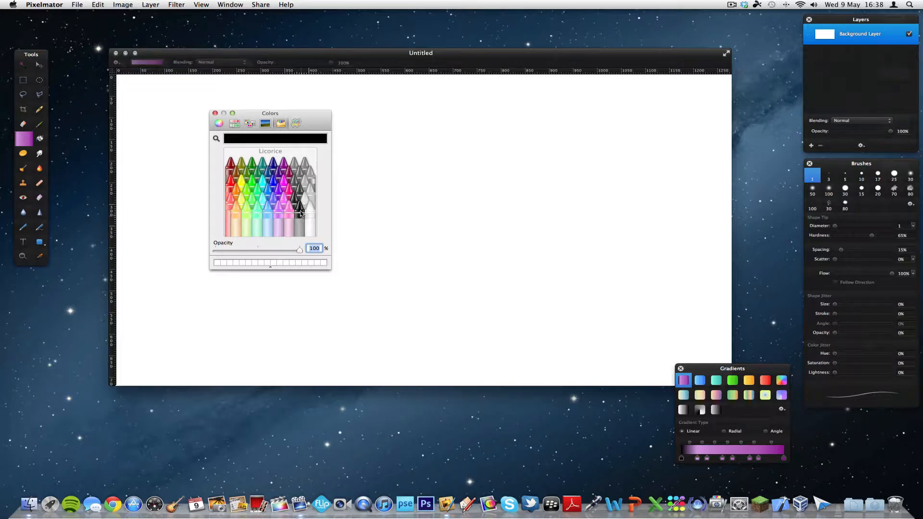
# Look at the black stop color in the color wheel and crayon views, and display its hex code
pyautogui.click(217, 124)
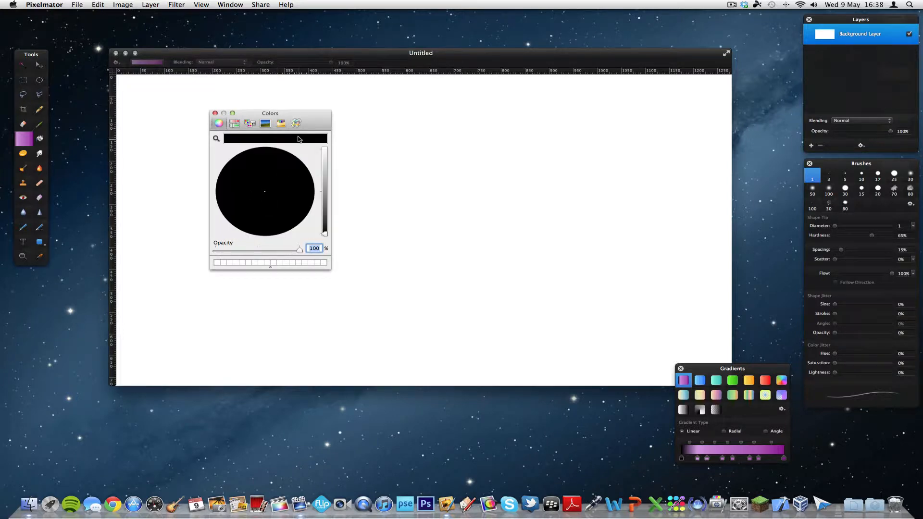
pyautogui.click(281, 124)
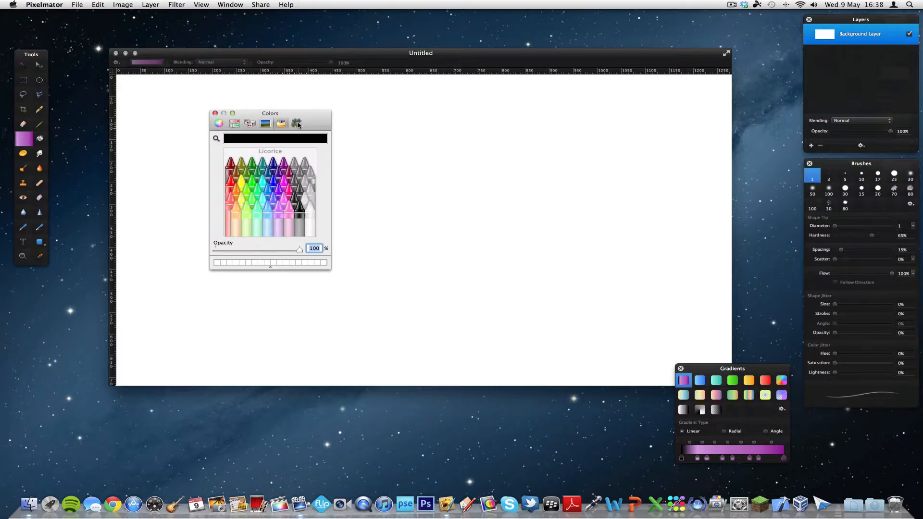
pyautogui.click(297, 123)
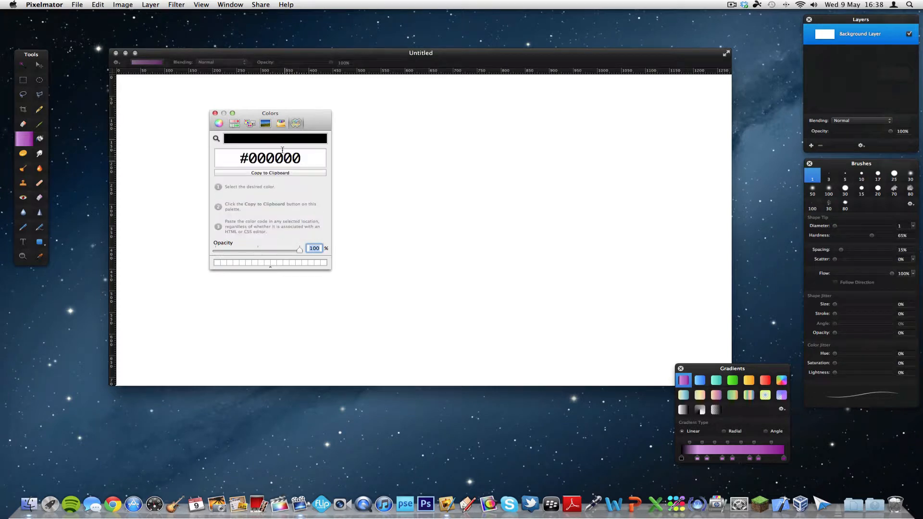
# Sample the light gray #d1d1d1 from the screen for the gradient's first stop, check it in the color wheel and close the color picker
pyautogui.click(216, 138)
pyautogui.click(658, 7)
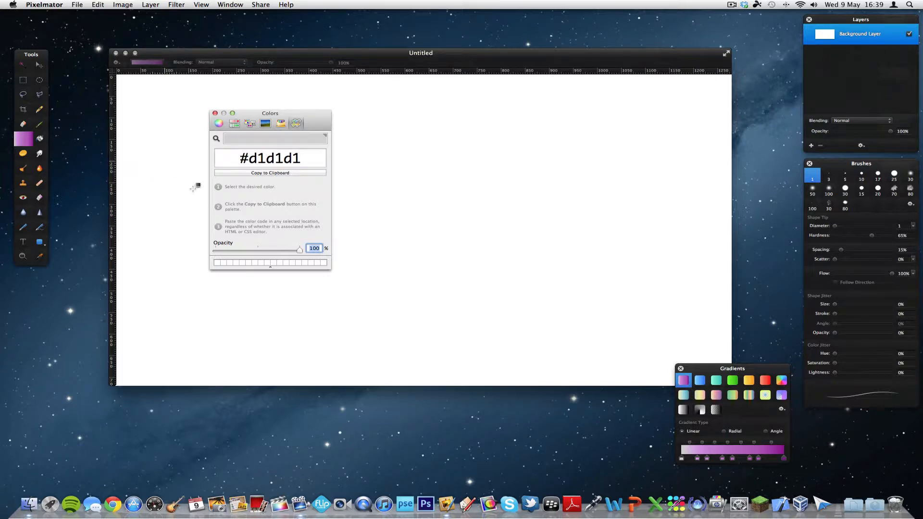
pyautogui.click(218, 124)
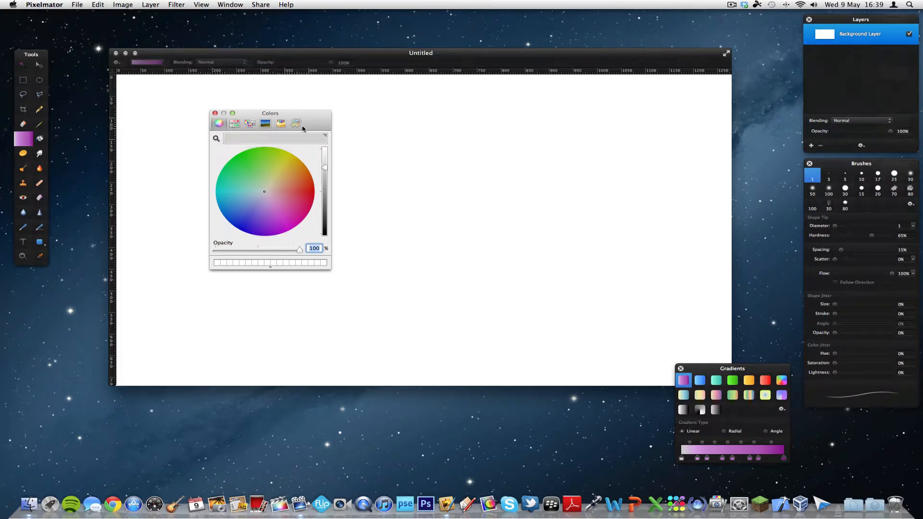
pyautogui.click(214, 113)
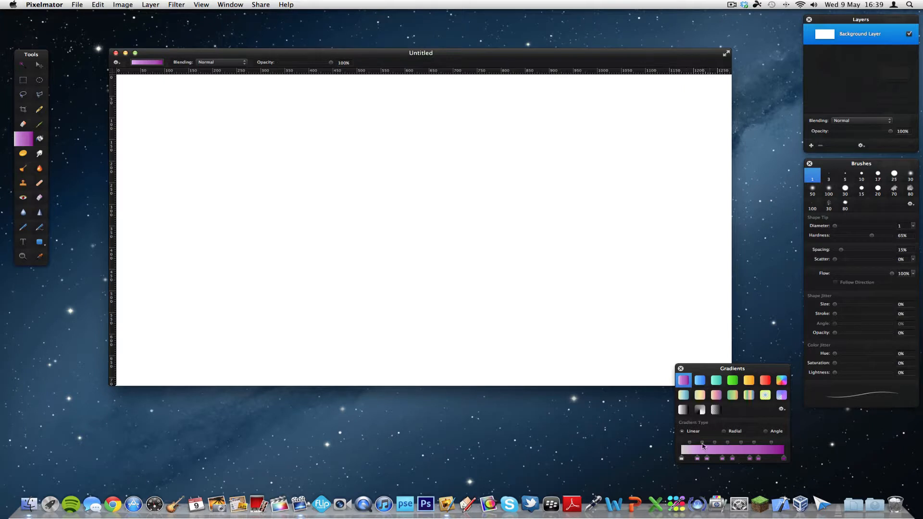
# Shift the purple gradient's second midpoint slightly, preview the blue-to-yellow radial preset, and return to the purple gradient before closing the palette
pyautogui.moveTo(705, 445); pyautogui.dragTo(699, 446)
pyautogui.click(765, 396)
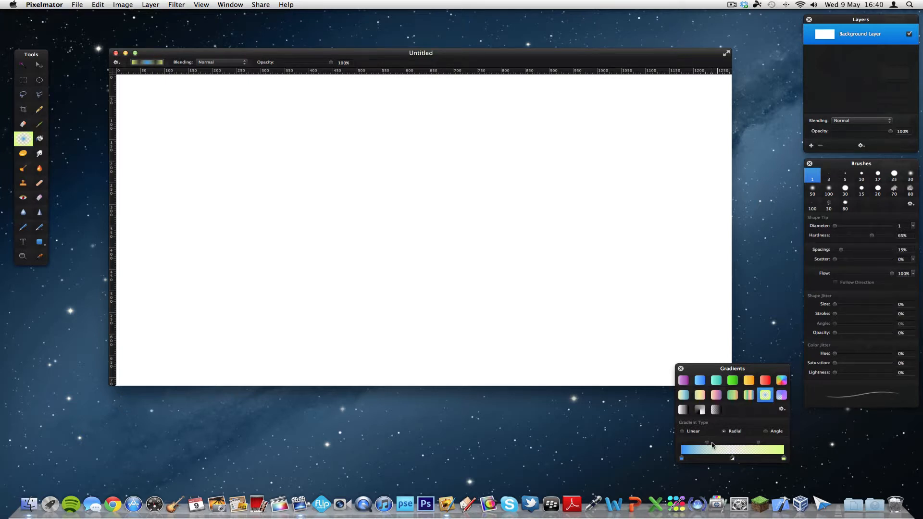
pyautogui.click(683, 380)
pyautogui.click(680, 369)
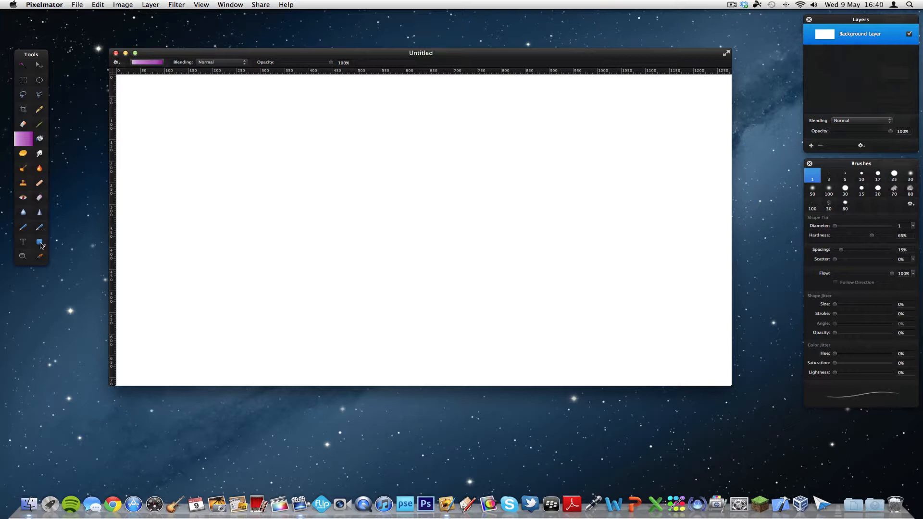
# Draw a black rounded rectangle about 105 by 95 px near the canvas's upper-left corner, trying a 27 px corner radius before reducing it
pyautogui.click(40, 242)
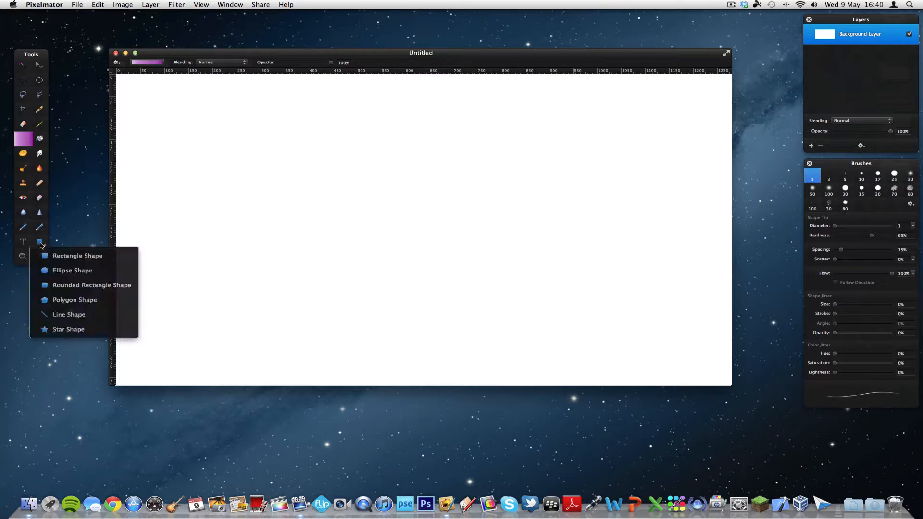
pyautogui.click(40, 243)
pyautogui.click(40, 242)
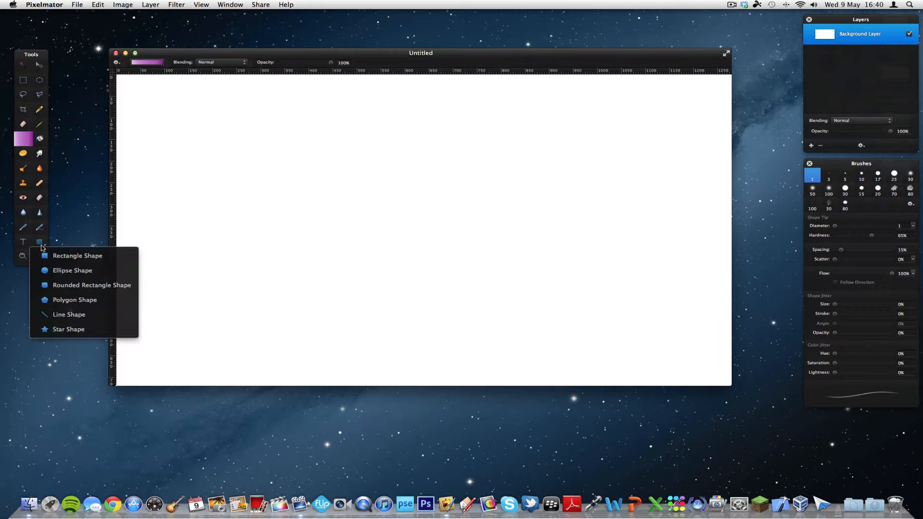
pyautogui.click(78, 258)
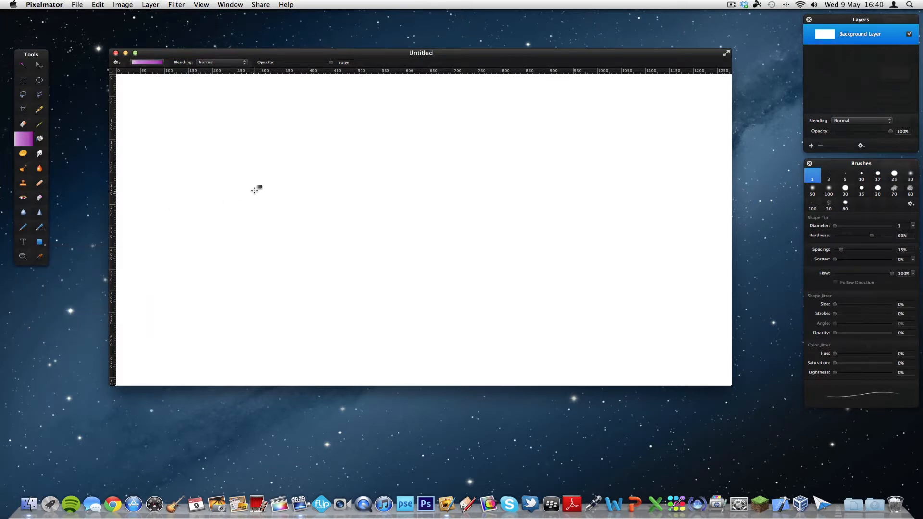
pyautogui.moveTo(162, 115)
pyautogui.mouseDown()
pyautogui.moveTo(198, 144)
pyautogui.moveTo(237, 148)
pyautogui.moveTo(191, 107)
pyautogui.moveTo(268, 180)
pyautogui.mouseUp()
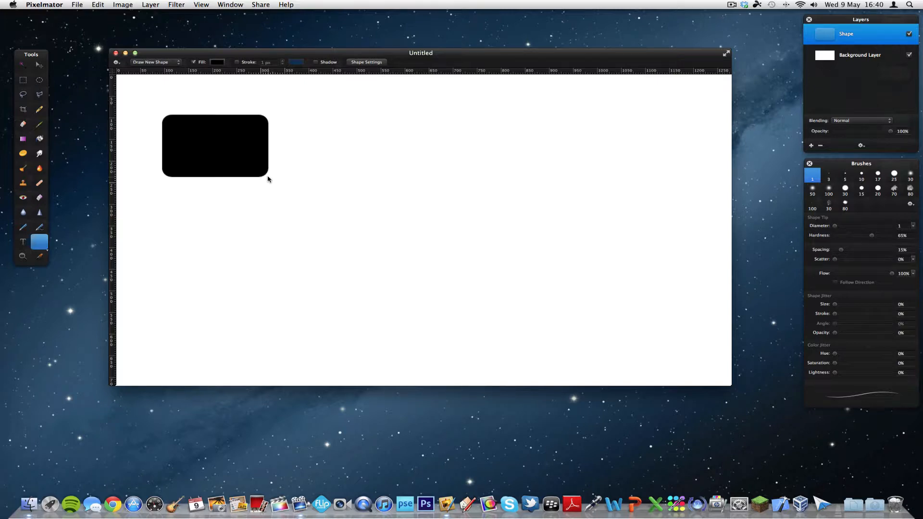
pyautogui.moveTo(268, 179); pyautogui.dragTo(212, 152)
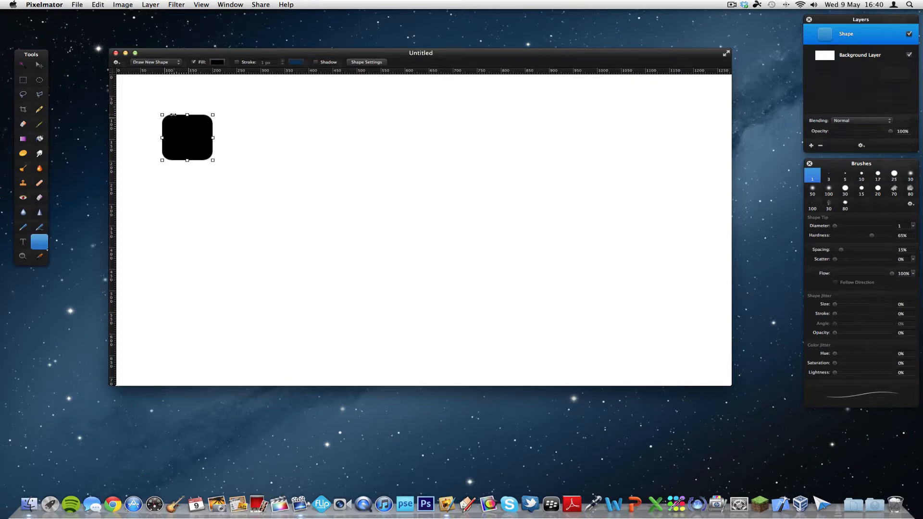
pyautogui.moveTo(172, 114); pyautogui.dragTo(175, 114)
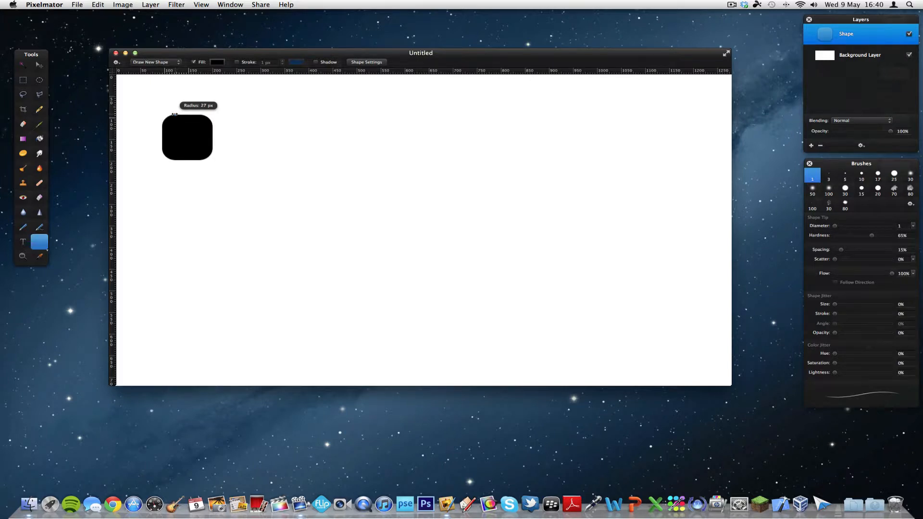
pyautogui.moveTo(174, 114); pyautogui.dragTo(170, 115)
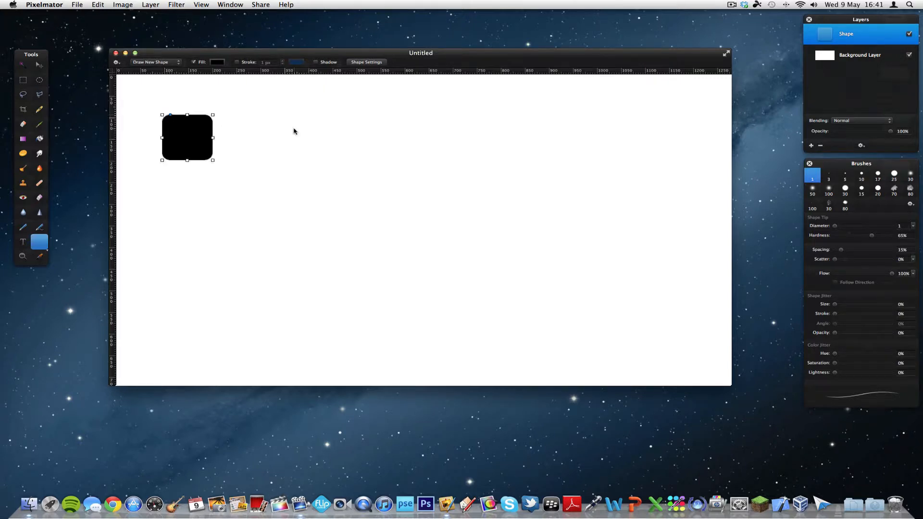
# Toggle the rounded rectangle's stroke and shadow on and off again
pyautogui.click(237, 62)
pyautogui.click(238, 62)
pyautogui.click(316, 63)
pyautogui.click(316, 63)
# View the Shape Settings for the rounded rectangle and delete the shape
pyautogui.click(357, 66)
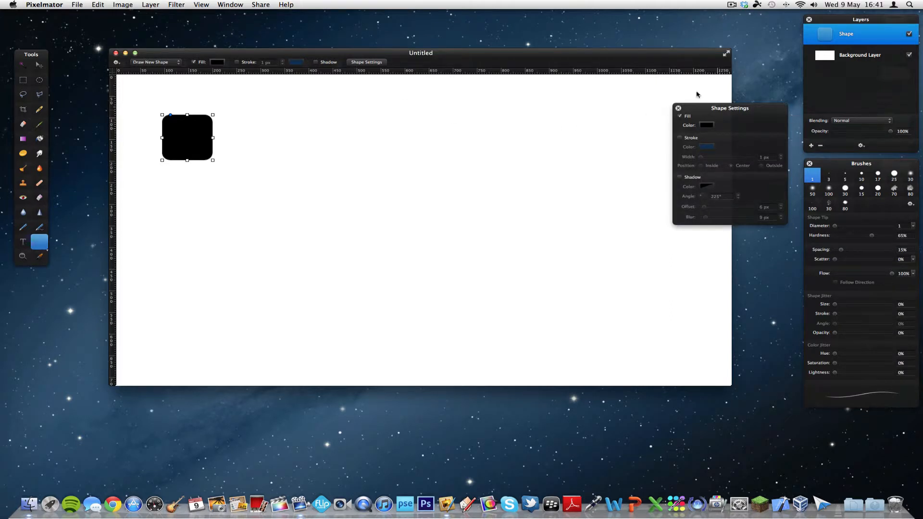
pyautogui.click(678, 108)
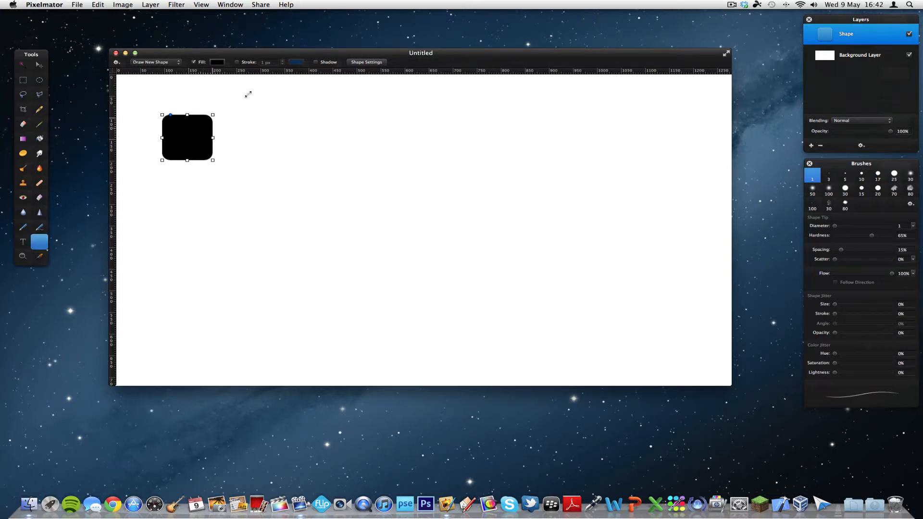
pyautogui.click(373, 66)
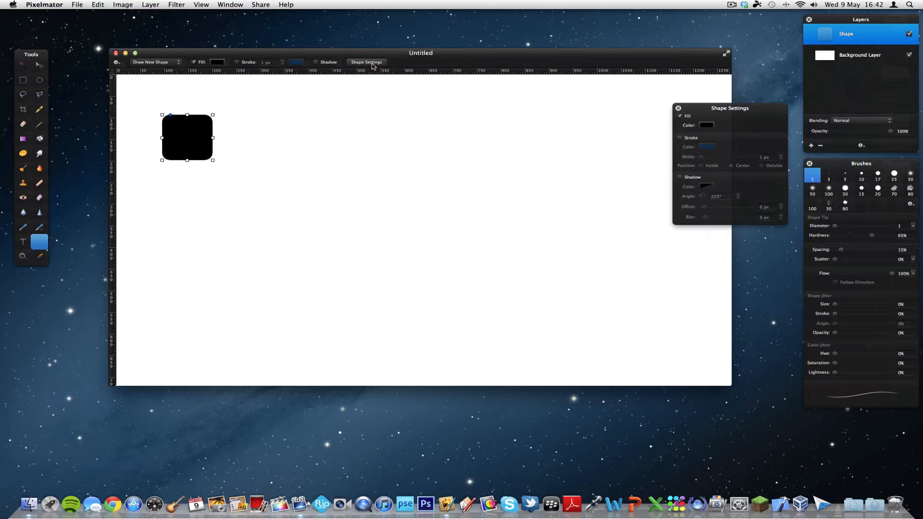
pyautogui.press('Delete')
# Add the text "TEXT" in Code Light 96 near the canvas's upper-left corner and widen its box to about 445 px
pyautogui.click(23, 242)
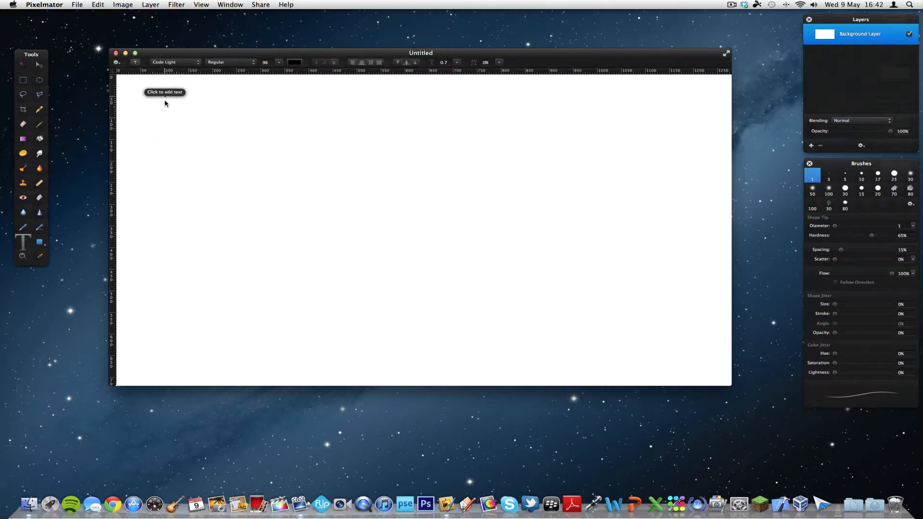
pyautogui.click(193, 123)
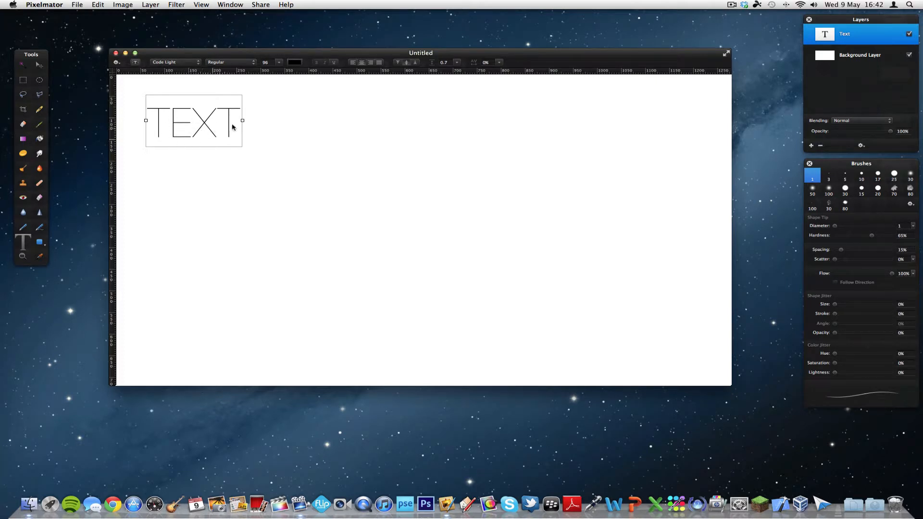
pyautogui.moveTo(241, 121); pyautogui.dragTo(360, 119)
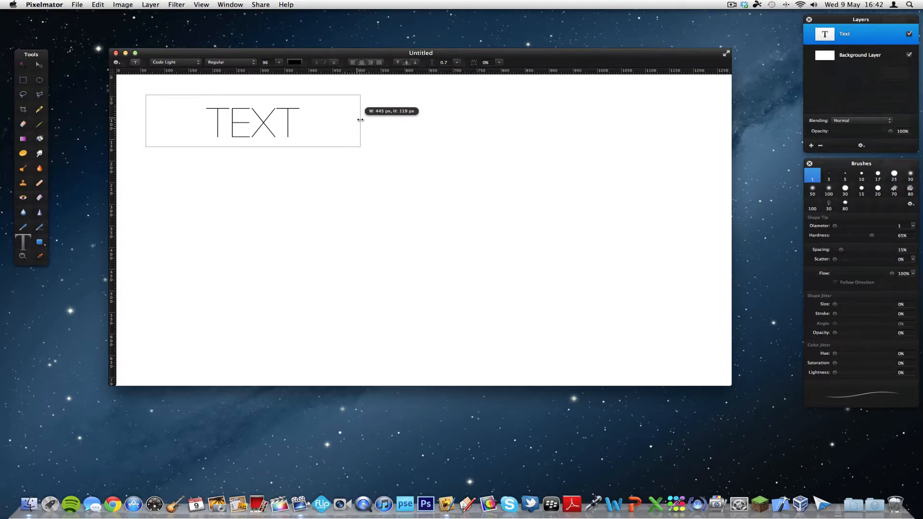
# Widen the text box to about 640 px and select the word TEXT
pyautogui.moveTo(360, 120); pyautogui.dragTo(453, 126)
pyautogui.click(346, 122)
pyautogui.moveTo(337, 120); pyautogui.dragTo(215, 118)
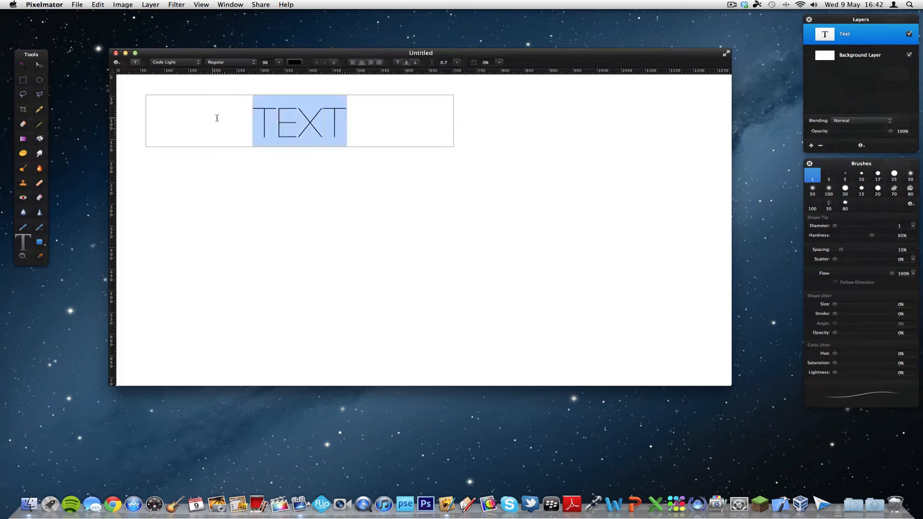
# Look through the fonts and styles available for the selected word TEXT and set its line spacing to 1
pyautogui.click(189, 63)
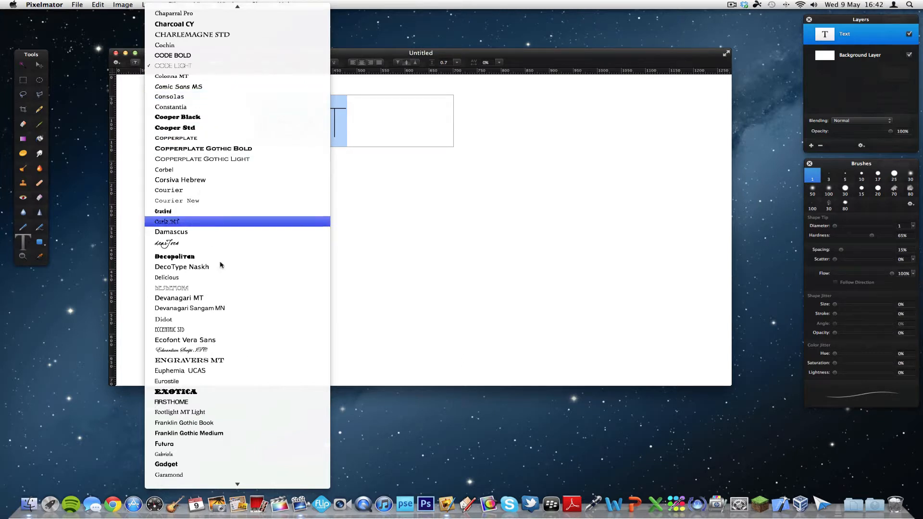
pyautogui.press('Escape')
pyautogui.click(249, 62)
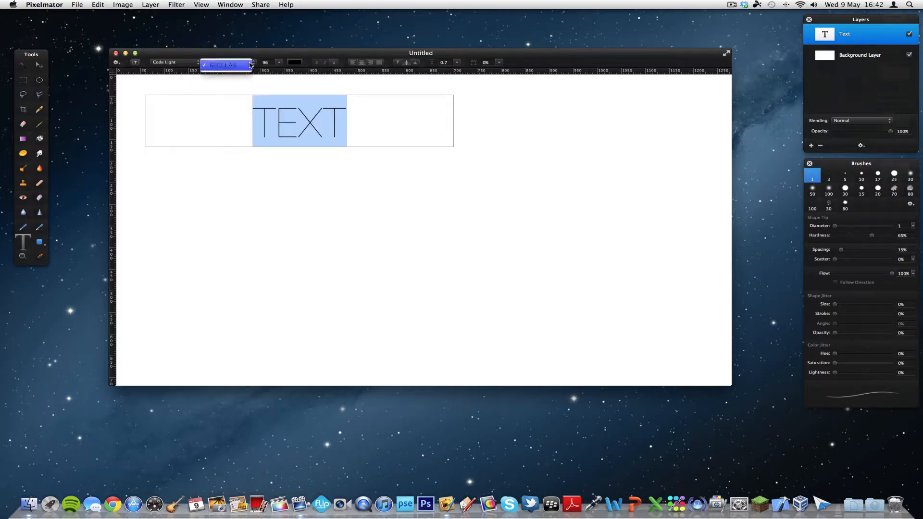
pyautogui.click(249, 60)
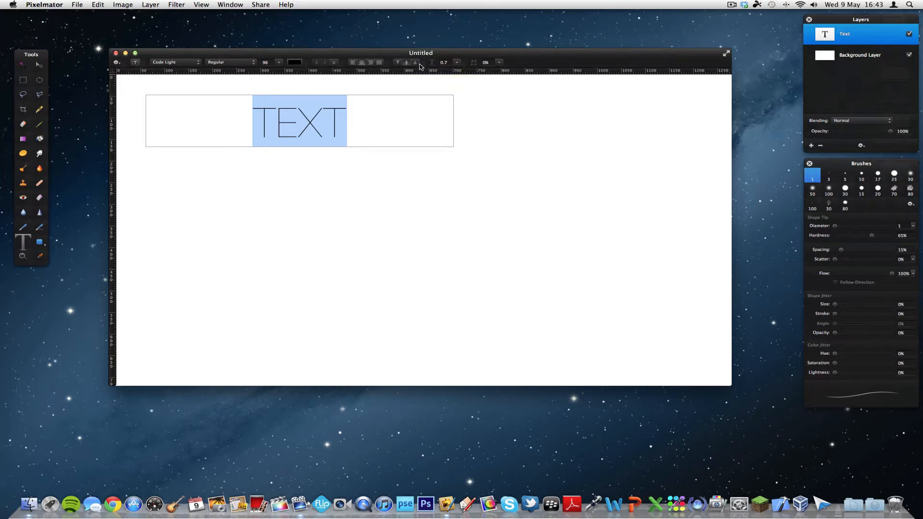
pyautogui.click(456, 63)
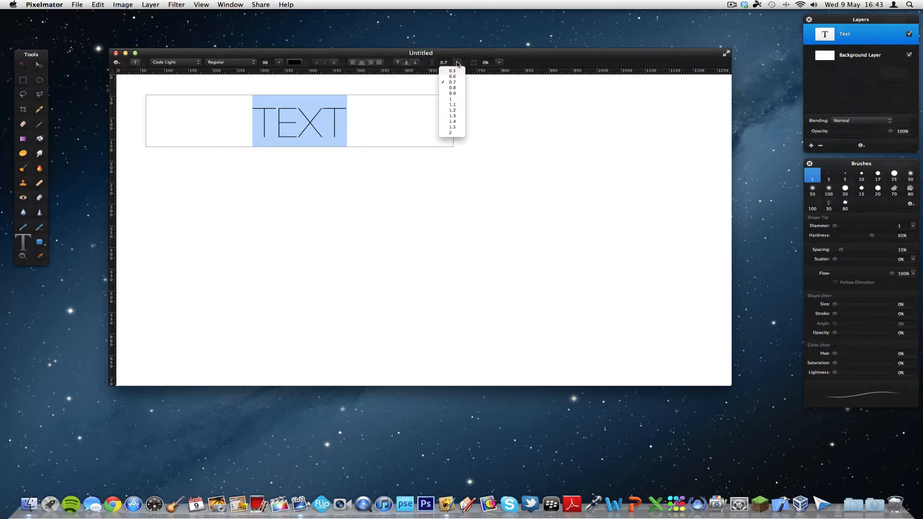
pyautogui.click(452, 98)
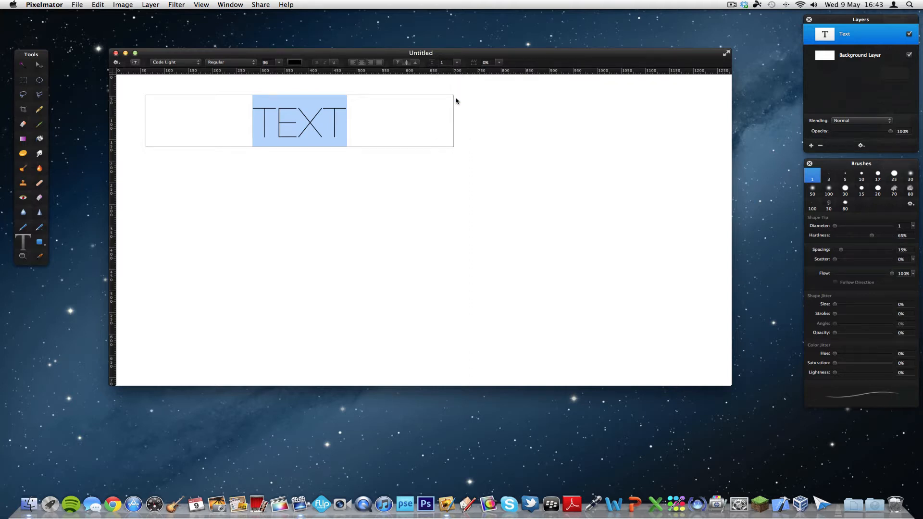
# Try character spacings of 50%, -20%, 10% and 0% on the word TEXT, returning to 10%
pyautogui.click(500, 63)
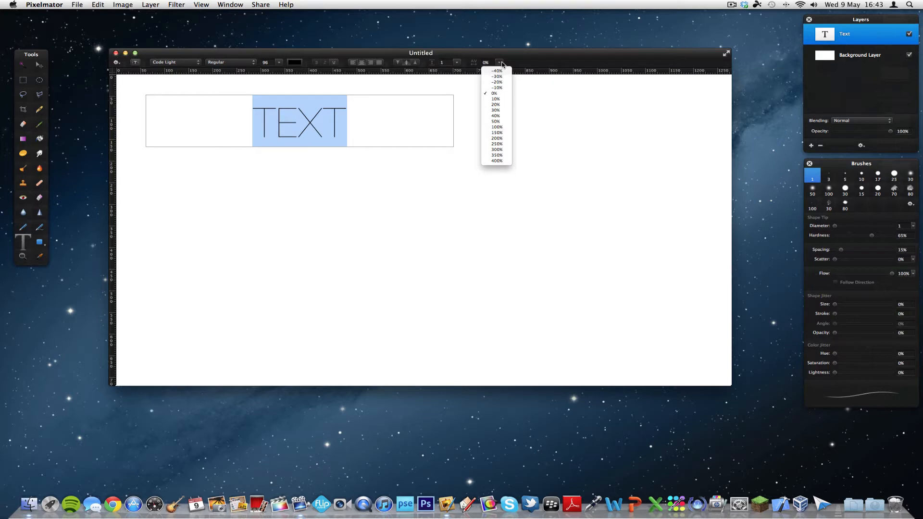
pyautogui.click(501, 122)
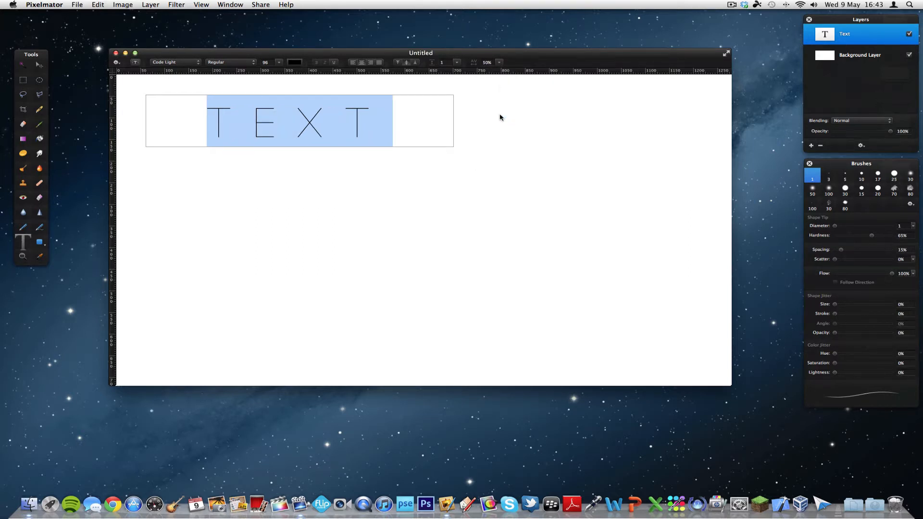
pyautogui.click(501, 63)
pyautogui.click(503, 78)
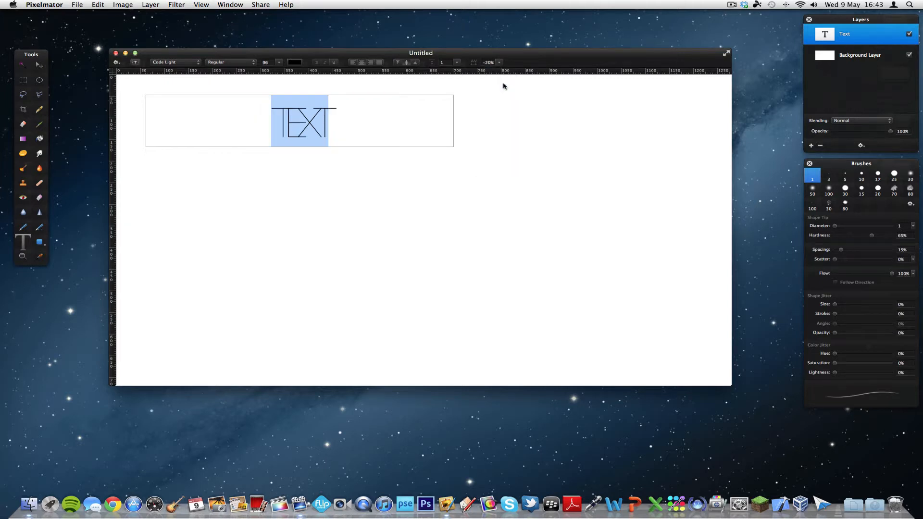
pyautogui.click(502, 63)
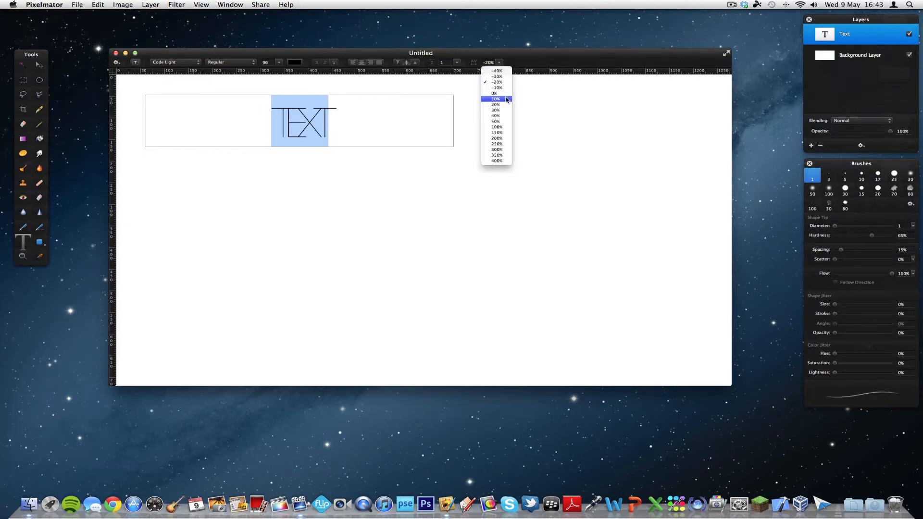
pyautogui.click(505, 99)
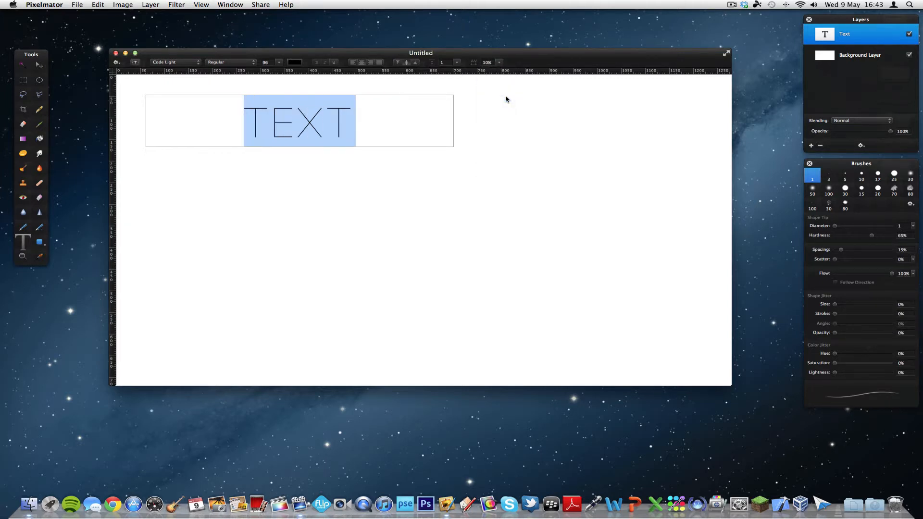
pyautogui.click(501, 63)
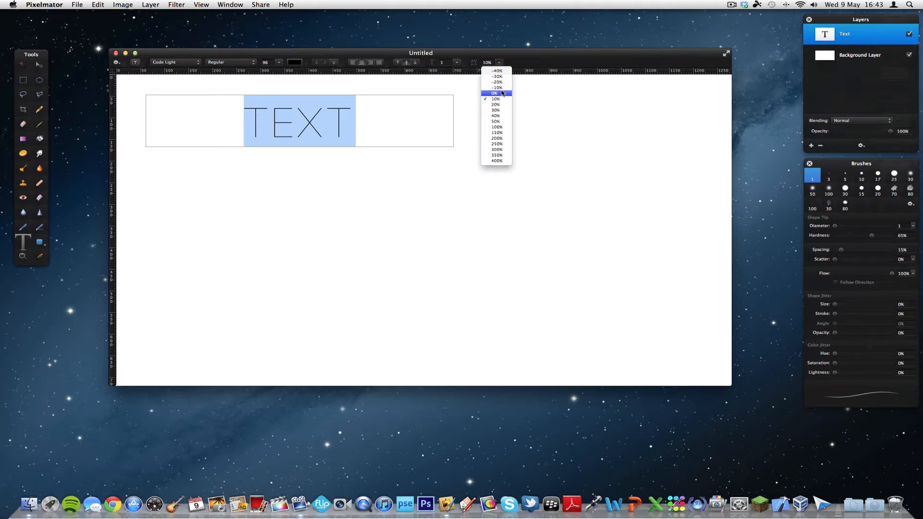
pyautogui.click(502, 93)
pyautogui.click(502, 63)
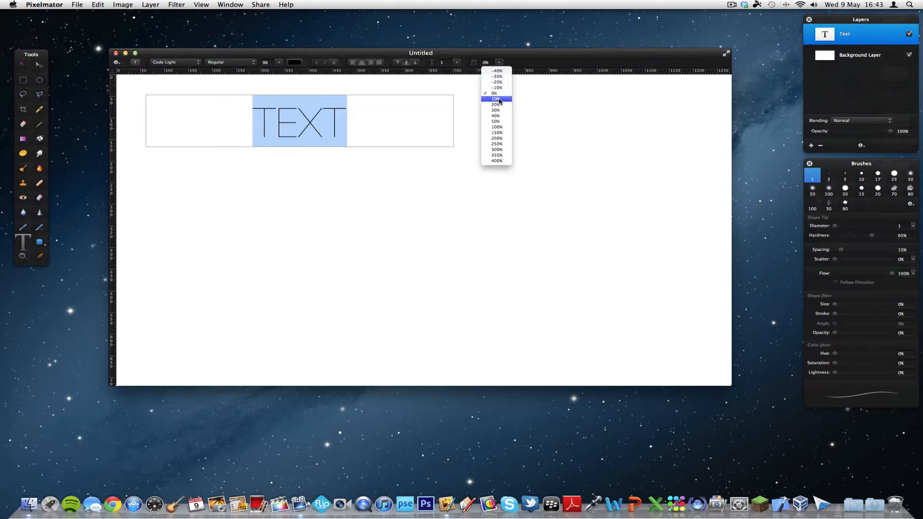
pyautogui.click(499, 99)
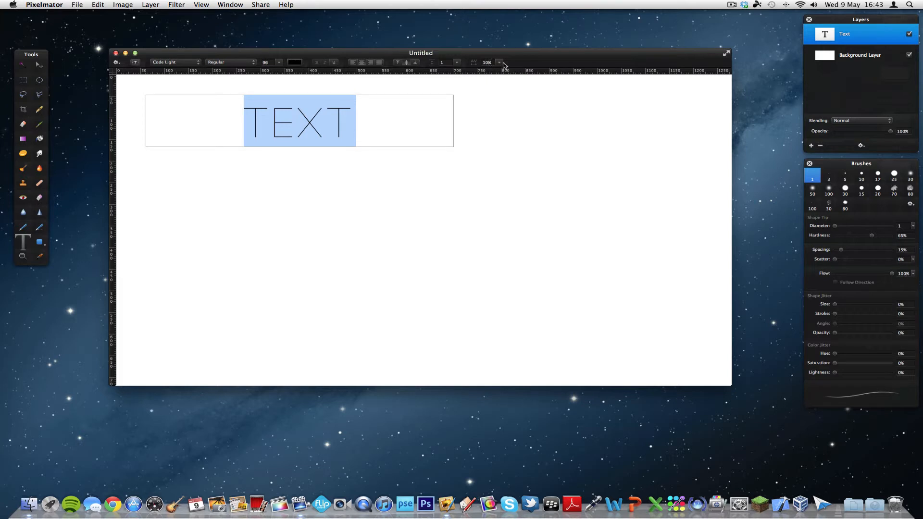
# Set the character spacing of the word TEXT to 5%
pyautogui.doubleClick(487, 63)
pyautogui.write('5')
pyautogui.press('Return')
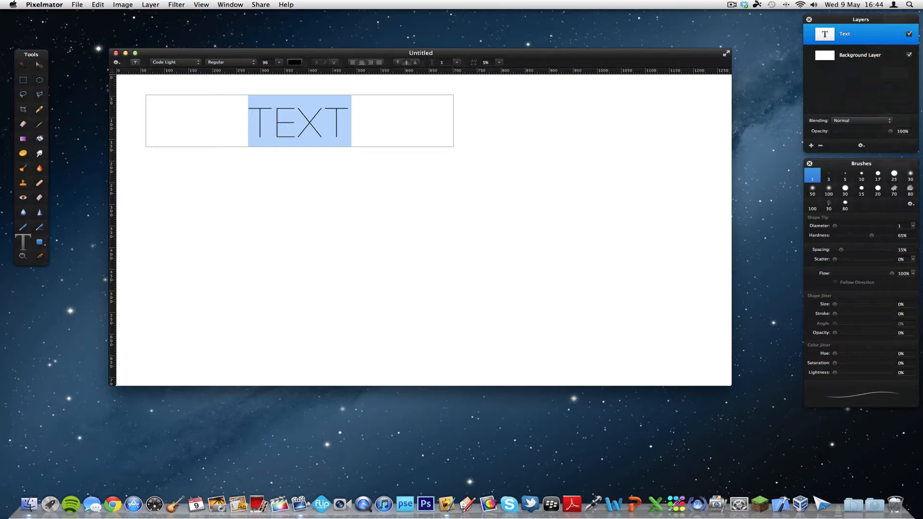
# Activate the Pen tool briefly, switch to the Move tool and view the commands available for the Text layer
pyautogui.click(23, 228)
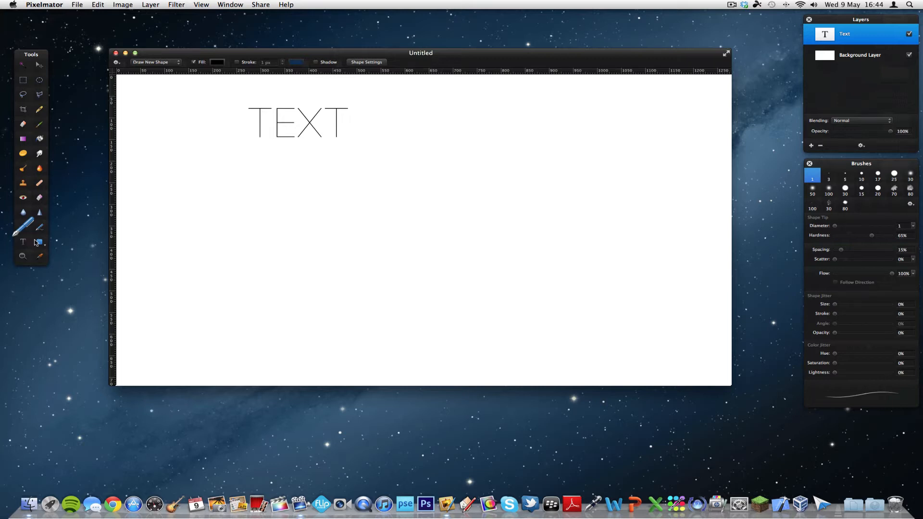
pyautogui.click(39, 65)
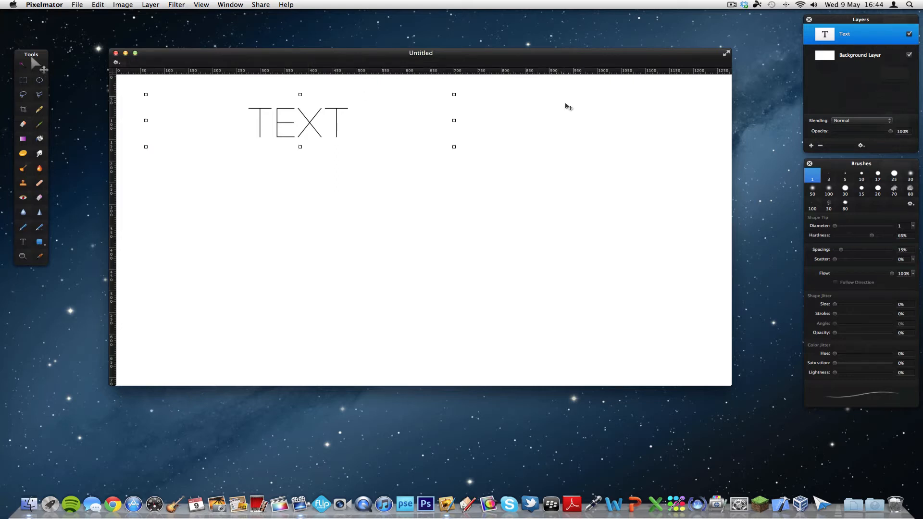
pyautogui.rightClick(855, 38)
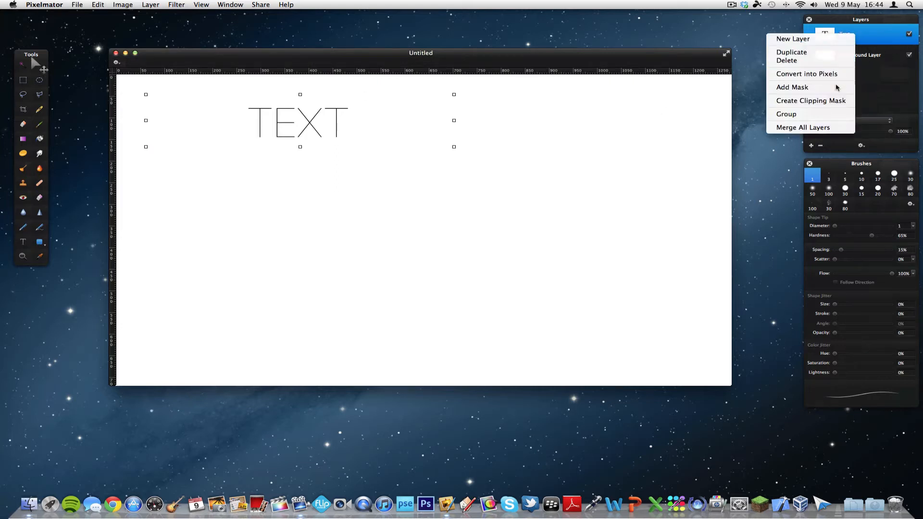
pyautogui.click(879, 46)
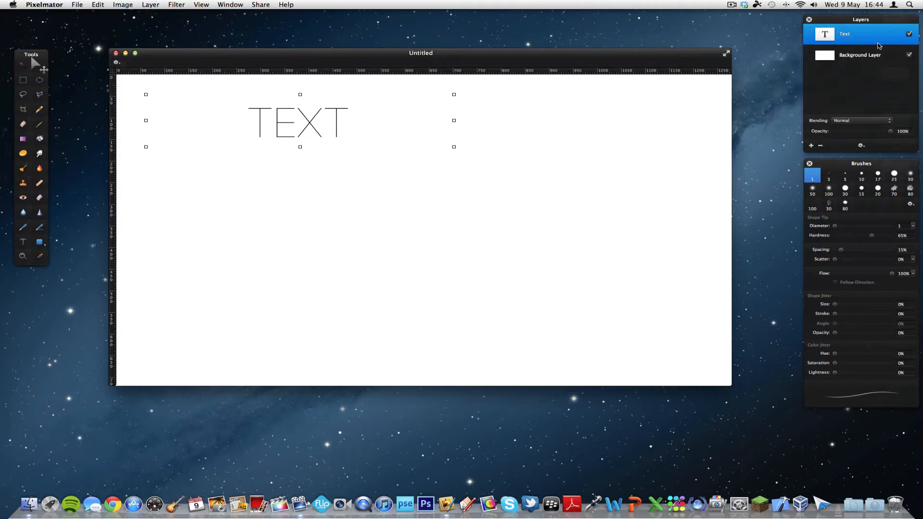
# Group the Text layer with the Background Layer and ungroup them again
pyautogui.click(871, 56)
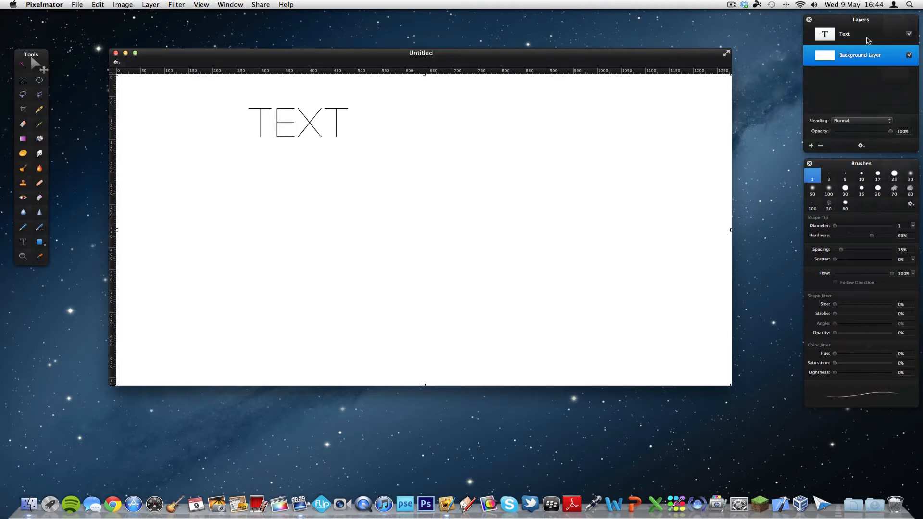
pyautogui.keyDown('super'); pyautogui.click(869, 41); pyautogui.keyUp('super')
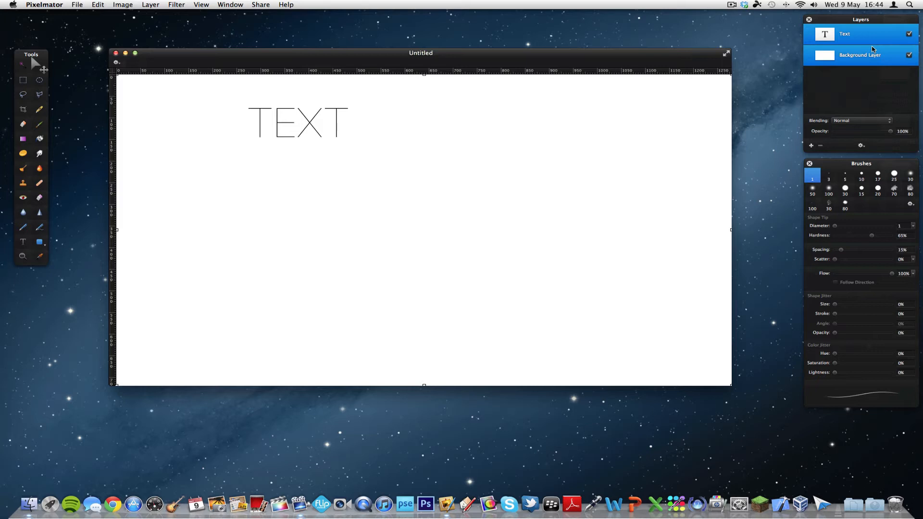
pyautogui.press('super+g')
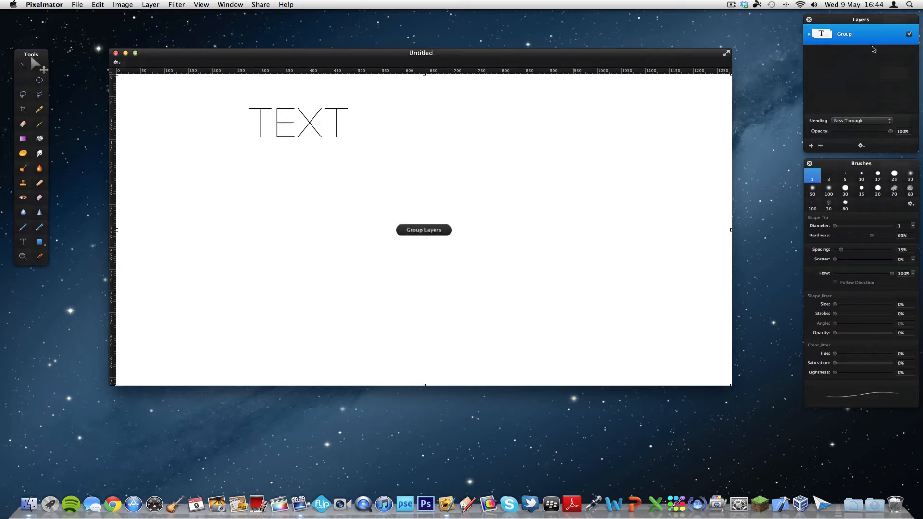
pyautogui.rightClick(853, 40)
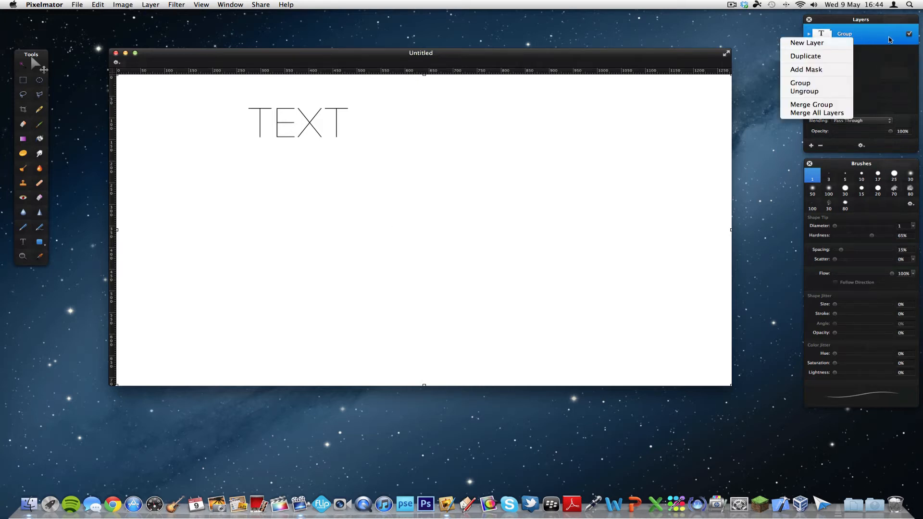
pyautogui.click(836, 91)
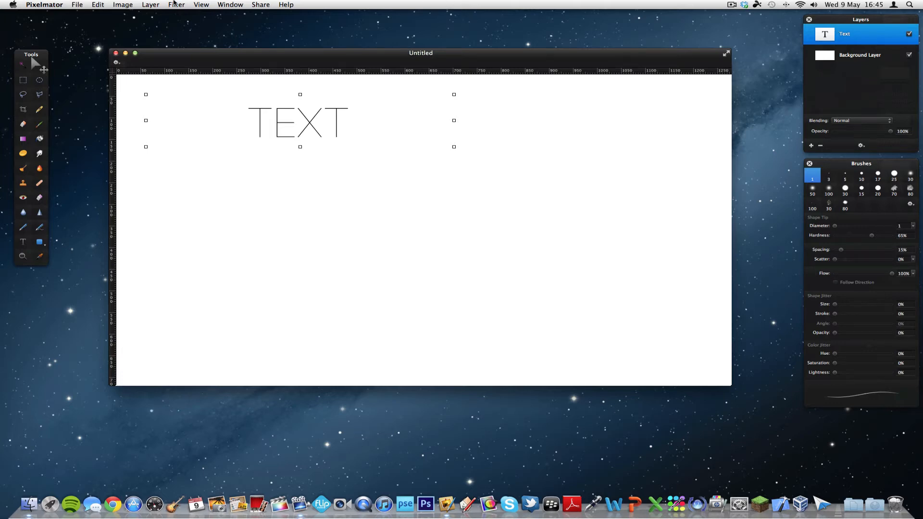
# Look through the layer commands and the filter categories, including Distortion, Color and Transition, with the Text layer selected
pyautogui.click(149, 5)
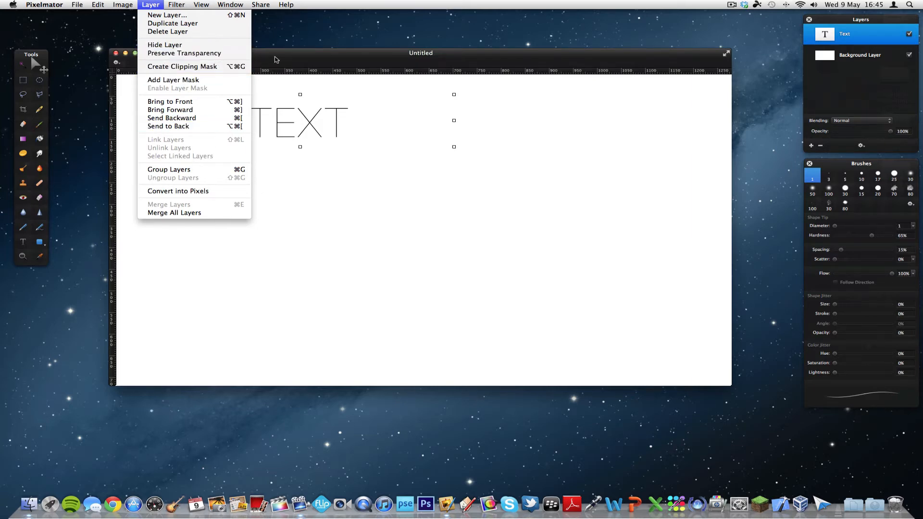
pyautogui.click(304, 64)
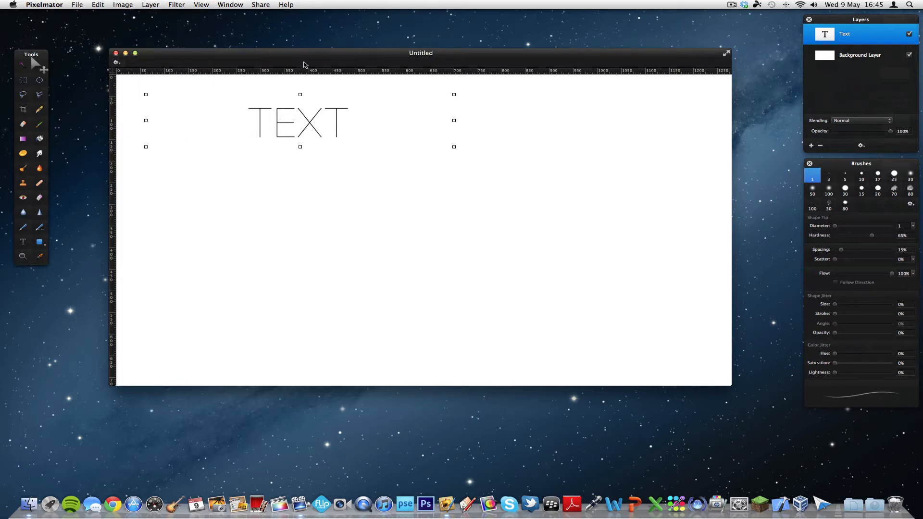
pyautogui.click(178, 6)
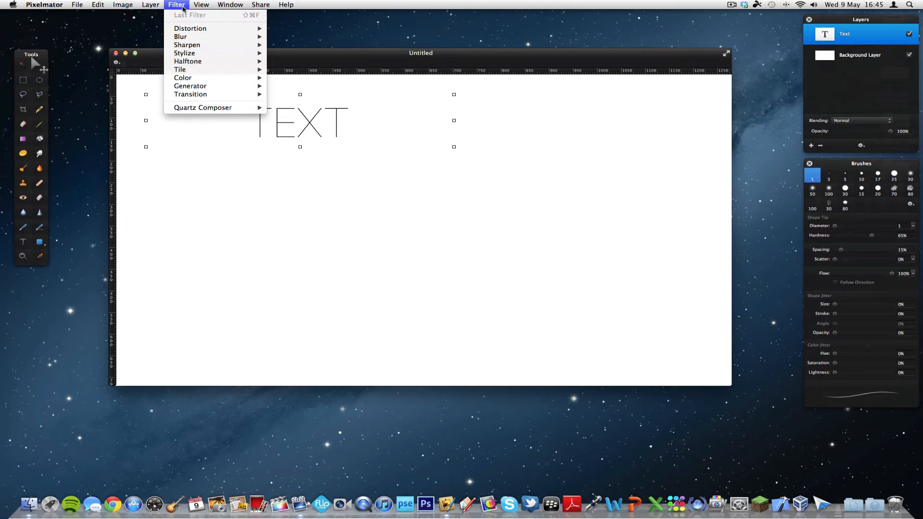
pyautogui.moveTo(224, 30)
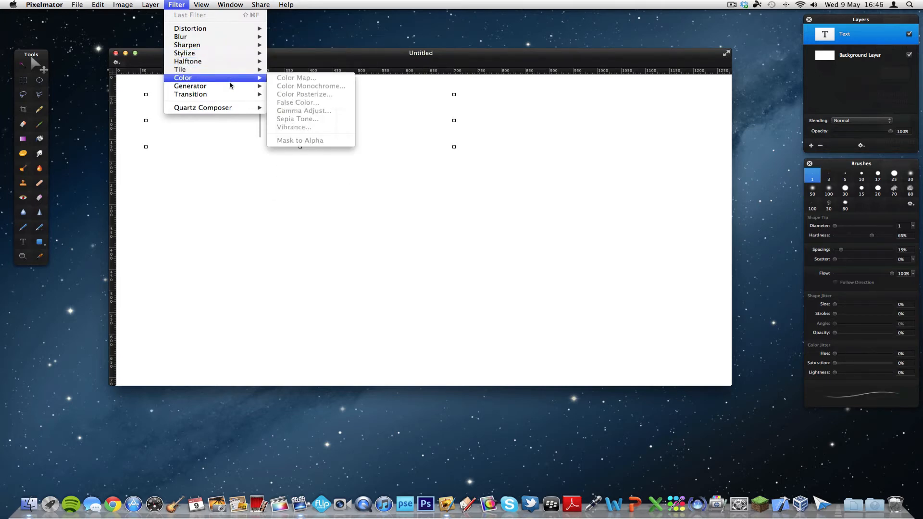
pyautogui.moveTo(231, 94)
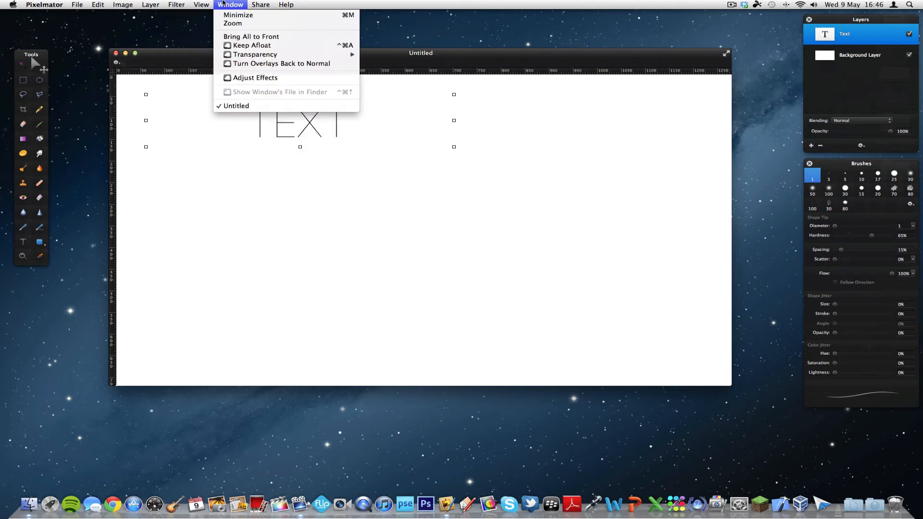
# Convert the Text layer into pixels and view the Quartz Composer filters
pyautogui.moveTo(150, 5)
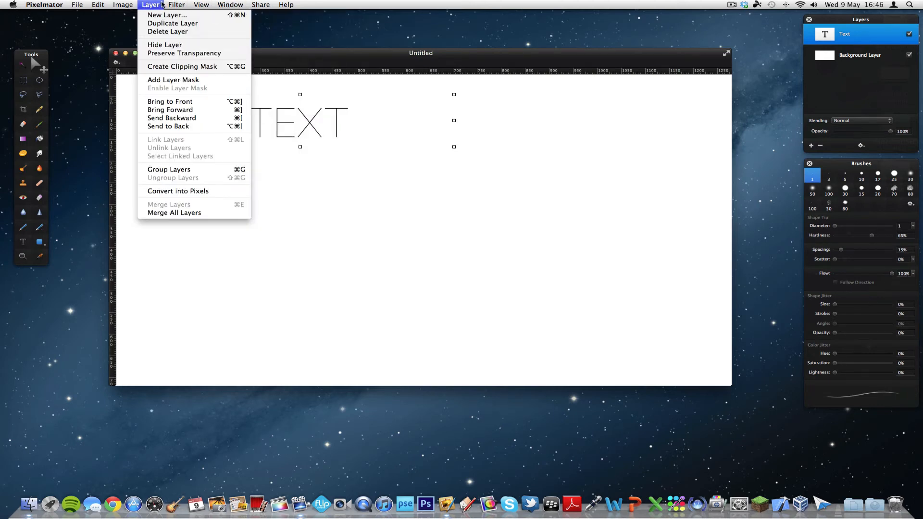
pyautogui.click(188, 191)
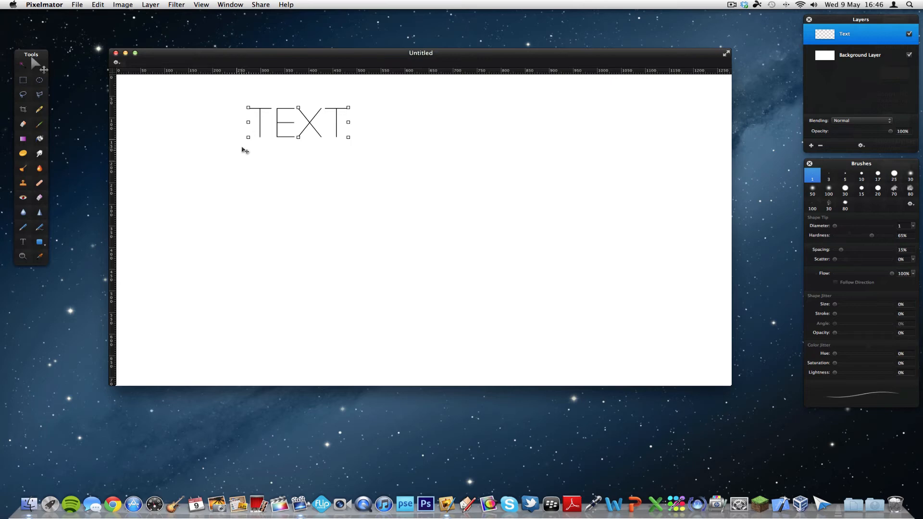
pyautogui.click(182, 5)
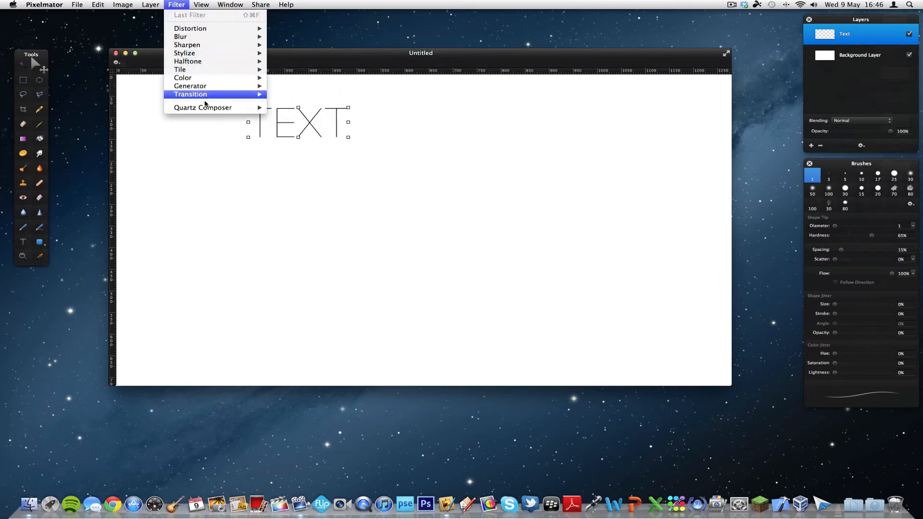
pyautogui.moveTo(207, 106)
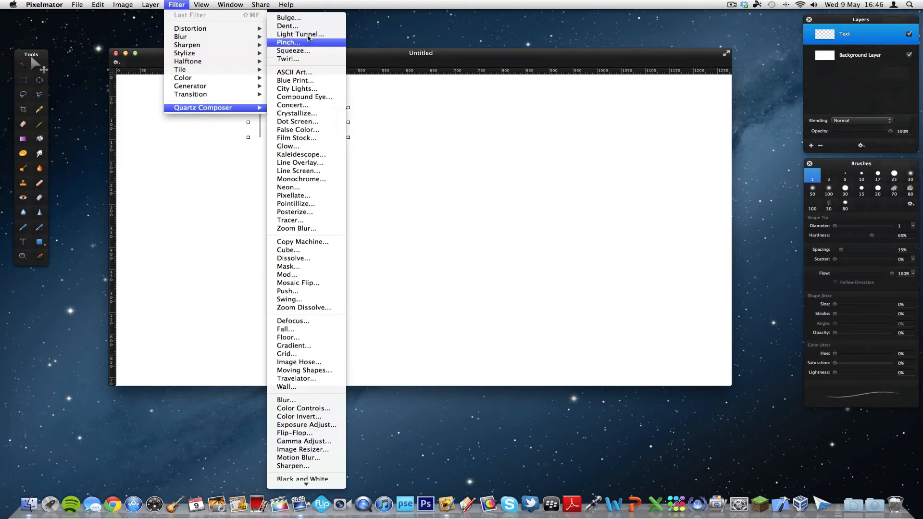
# Look over the view options, show the image in full screen and return to the windowed view
pyautogui.moveTo(200, 3)
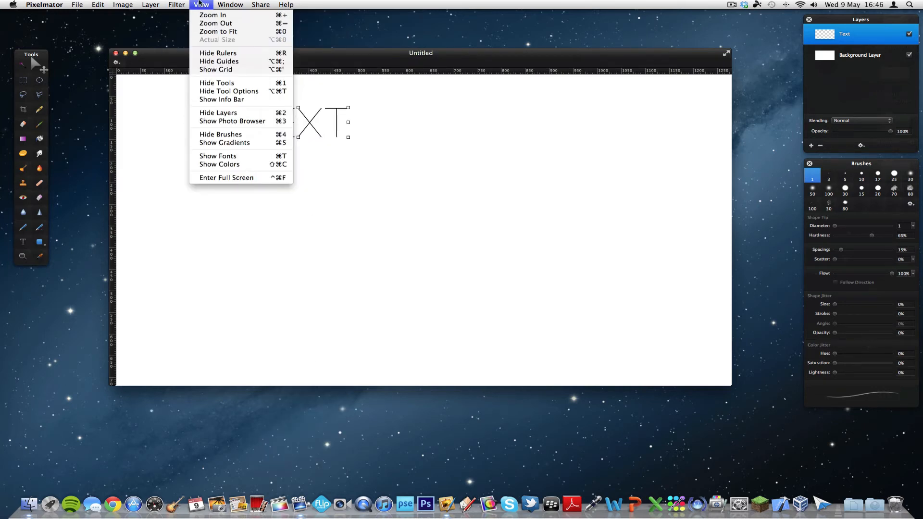
pyautogui.click(241, 70)
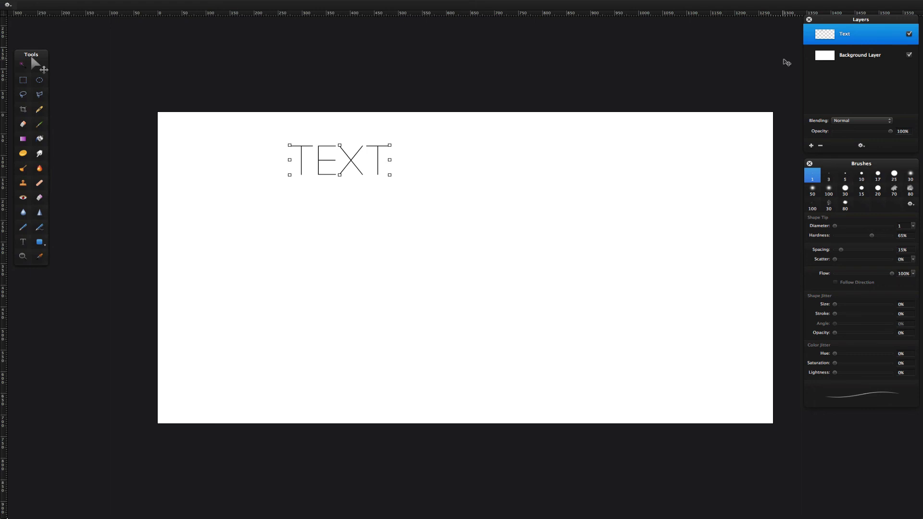
pyautogui.press('ctrl+super+f')
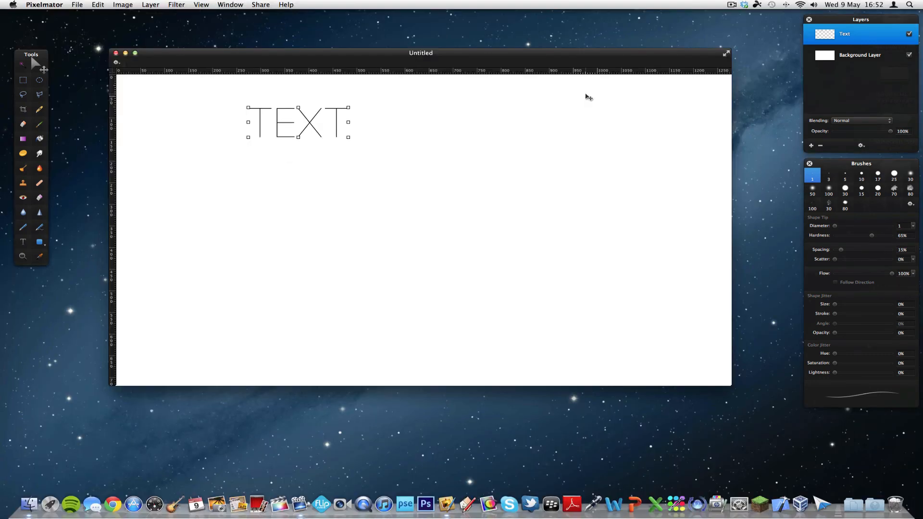